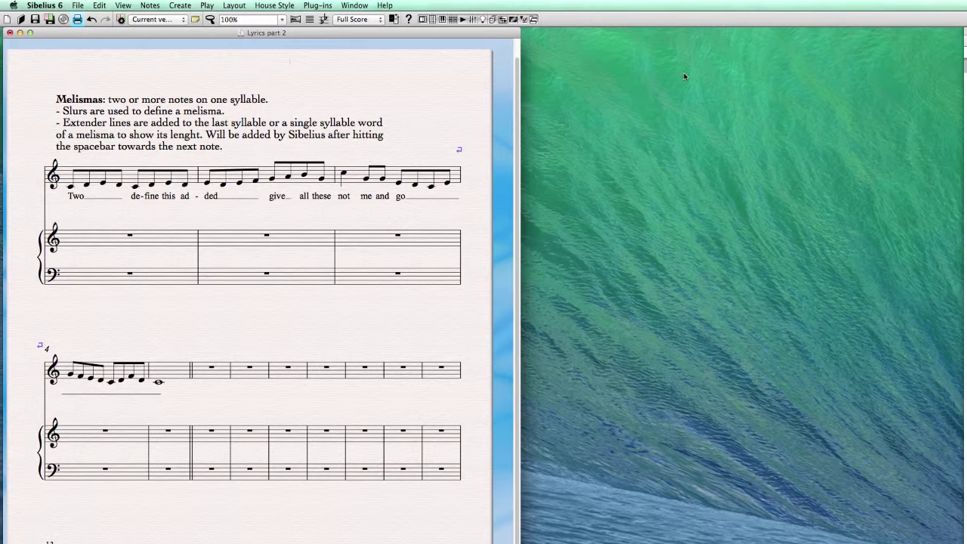
Examine the melisma explanation text and the lyric syllables under the first vocal line
{"action": "key", "text": "super+Tab"}
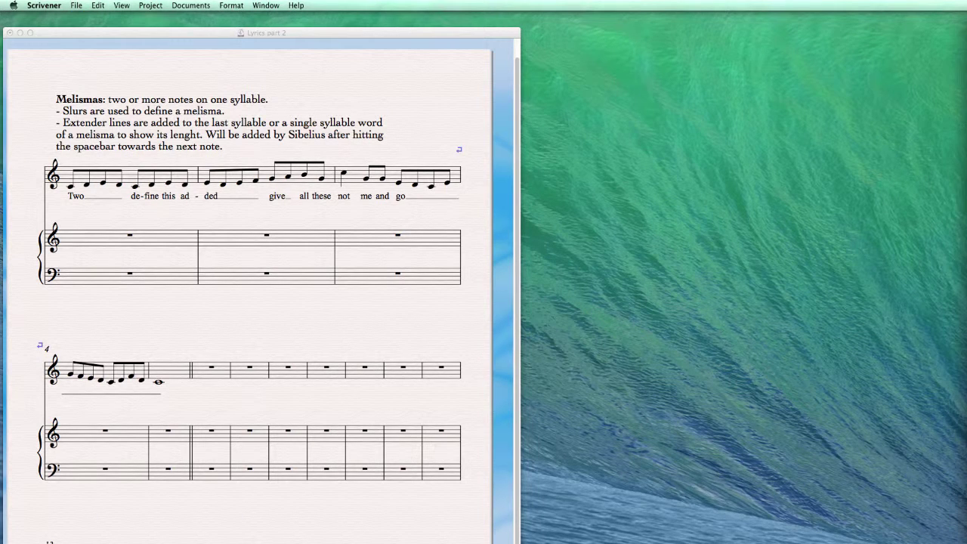
{"action": "left_click", "coordinate": [421, 97]}
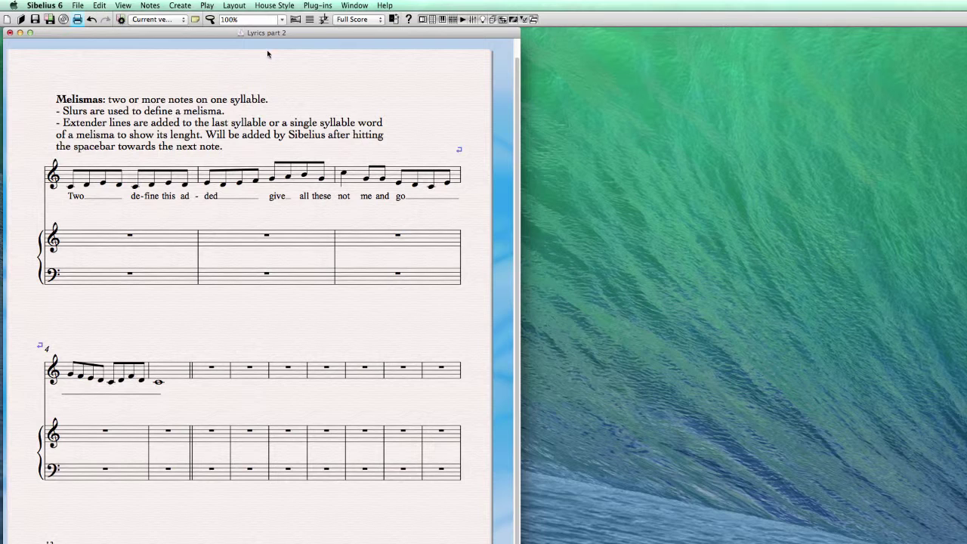
{"action": "left_click", "coordinate": [363, 106]}
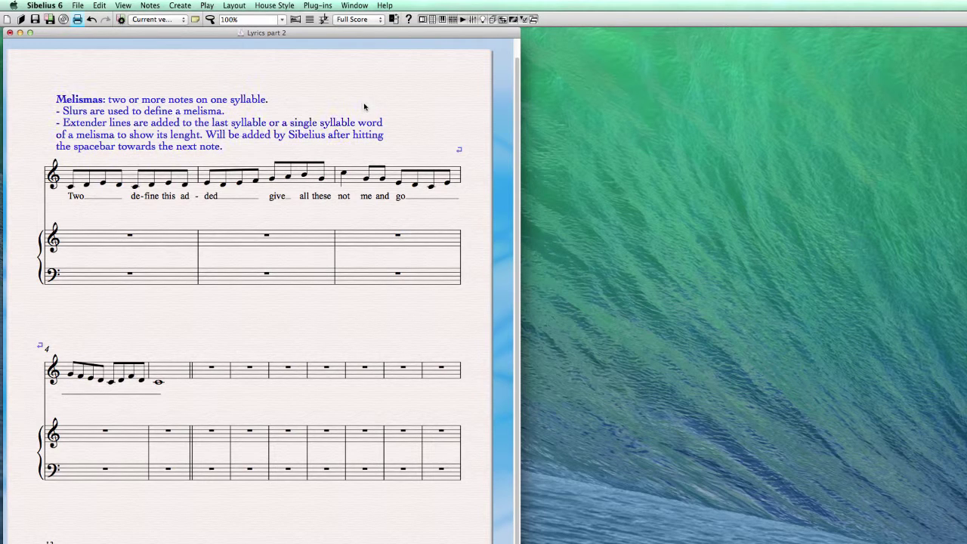
{"action": "left_click", "coordinate": [74, 198]}
{"action": "key", "text": "Escape"}
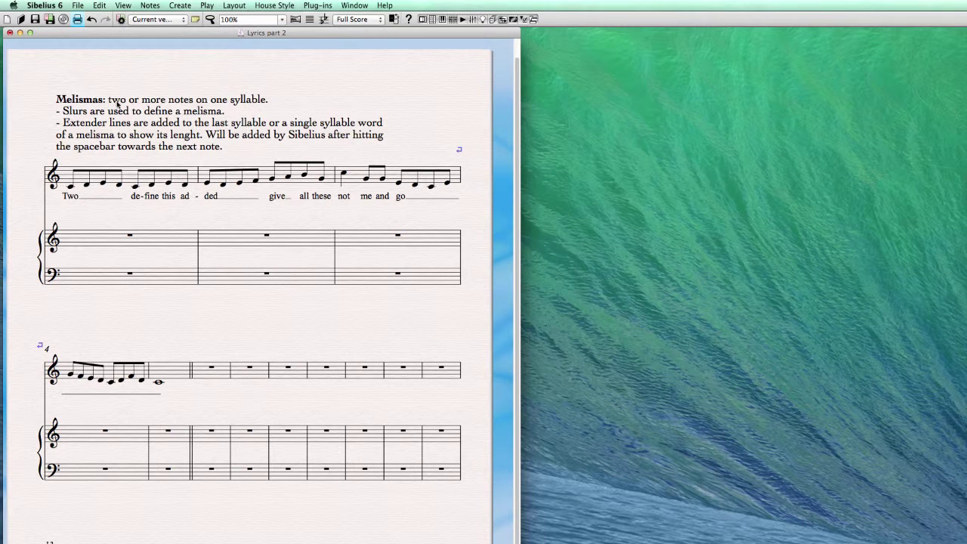
{"action": "left_click", "coordinate": [68, 197]}
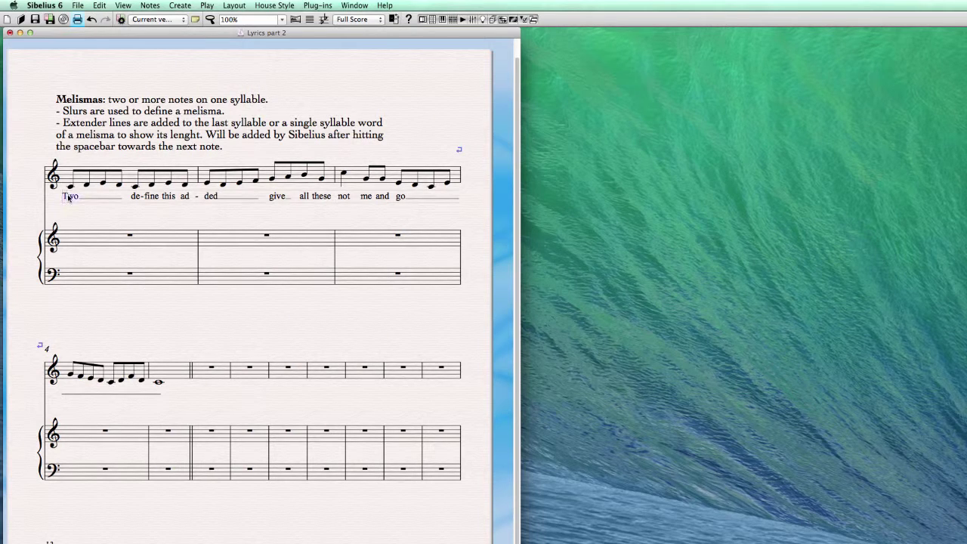
{"action": "left_click", "coordinate": [136, 198]}
{"action": "left_click", "coordinate": [151, 199]}
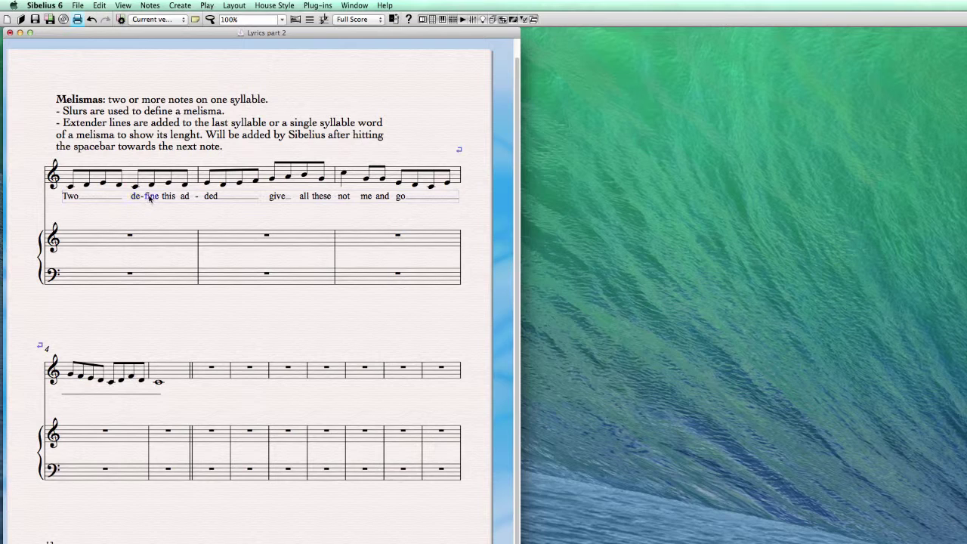
{"action": "left_click", "coordinate": [69, 191]}
{"action": "key", "text": "Escape"}
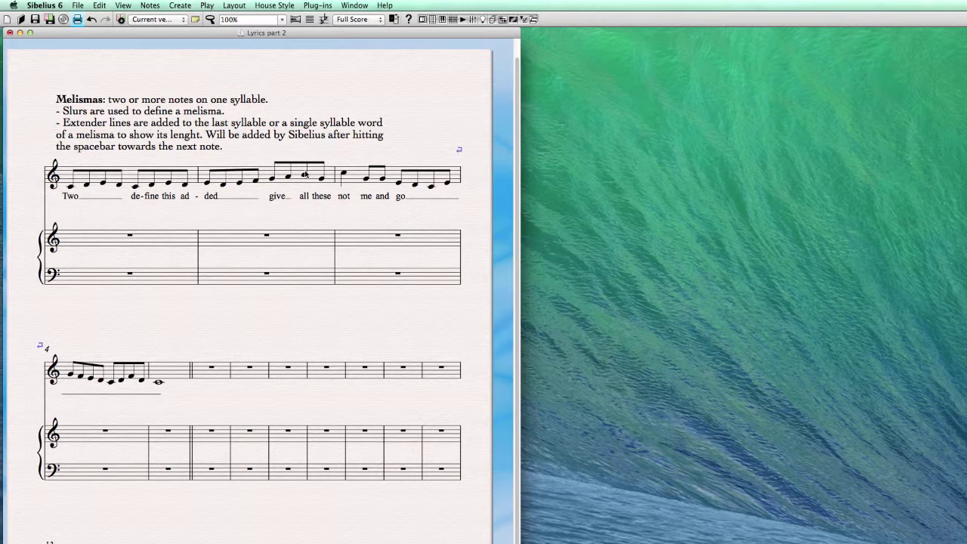
Play back the vocal melody from bar 1, then stop playback and clear the selection
{"action": "left_click", "coordinate": [207, 182]}
{"action": "left_click", "coordinate": [132, 178]}
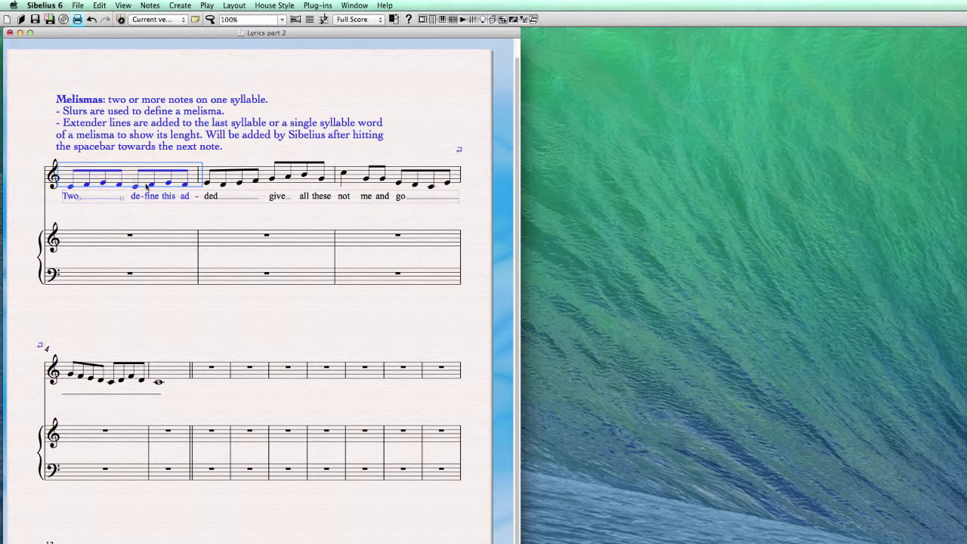
{"action": "key", "text": "space"}
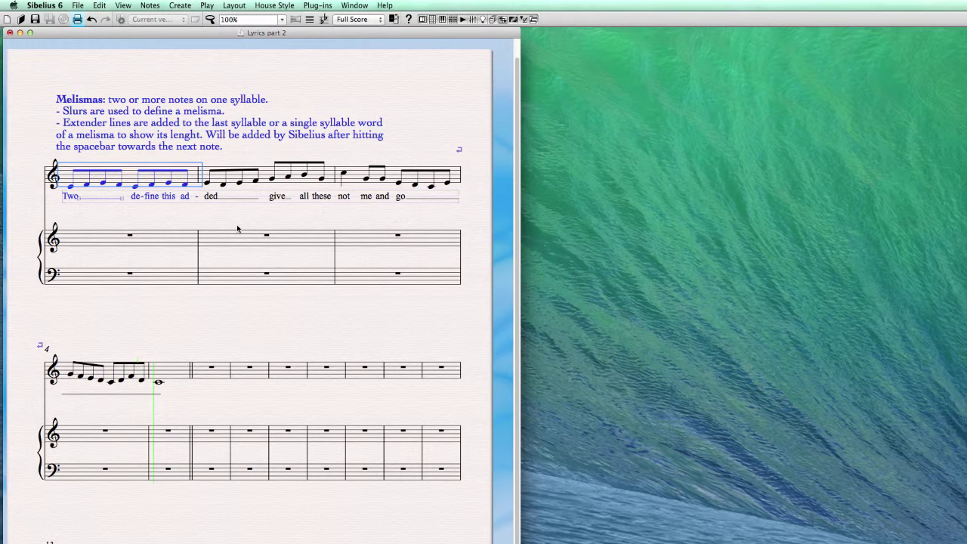
{"action": "key", "text": "Escape"}
{"action": "key", "text": "Escape"}
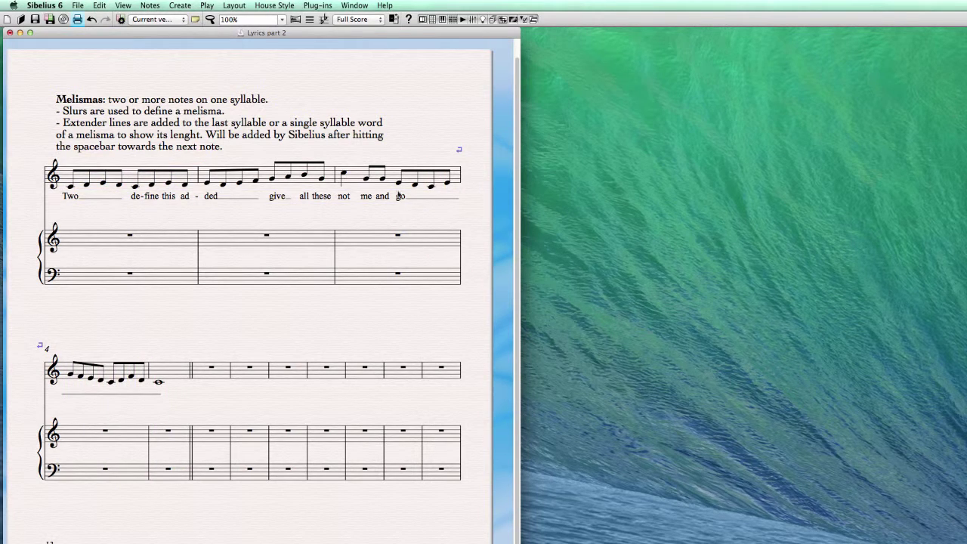
{"action": "left_click", "coordinate": [399, 183]}
{"action": "left_click", "coordinate": [399, 198]}
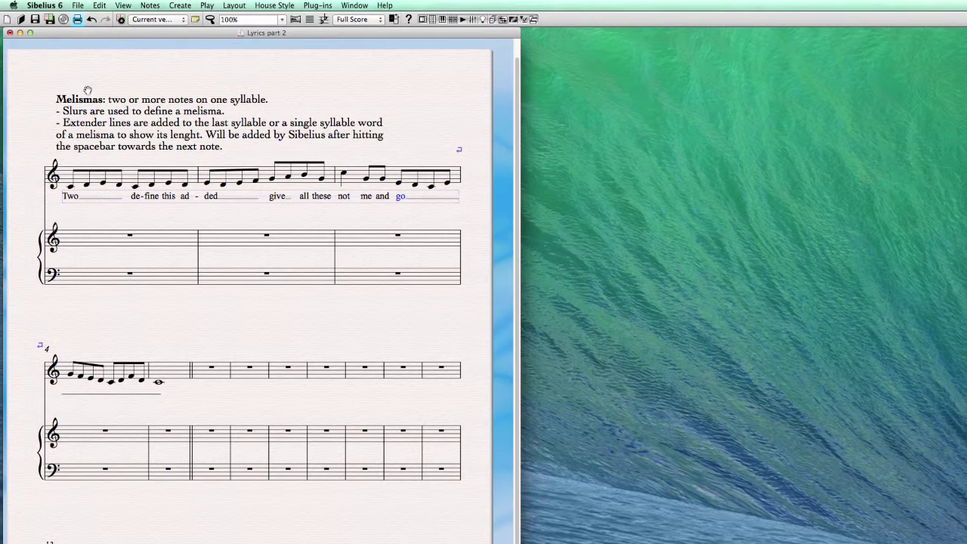
{"action": "key", "text": "Escape"}
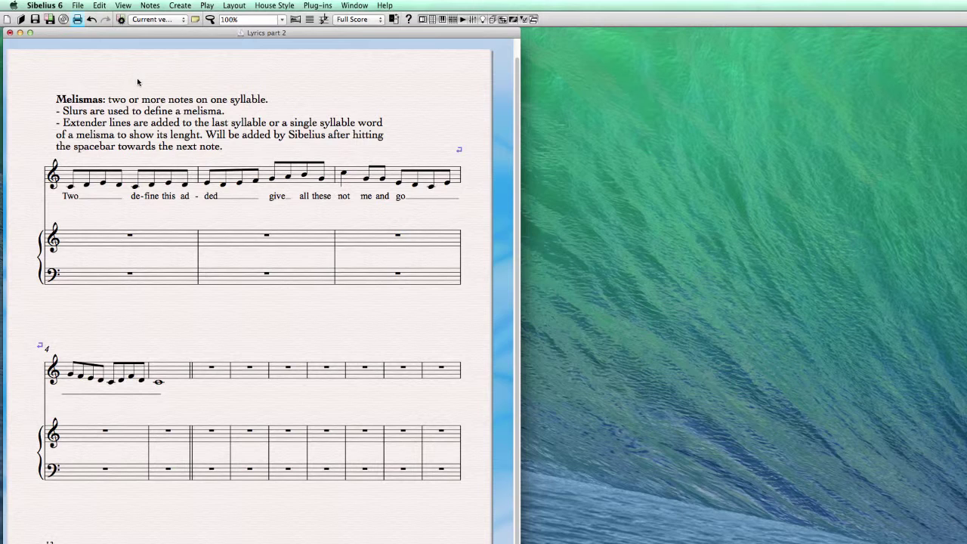
{"action": "left_click", "coordinate": [74, 186]}
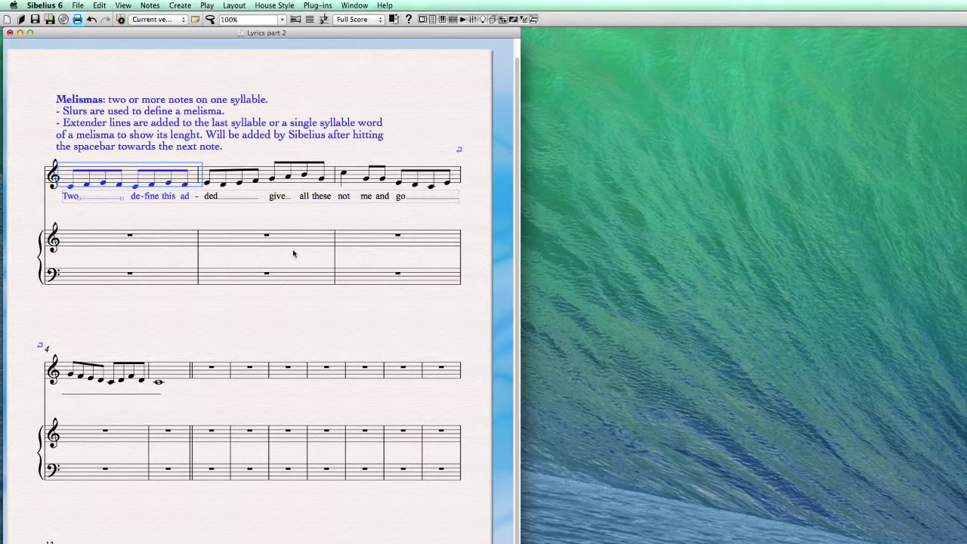
{"action": "key", "text": "Escape"}
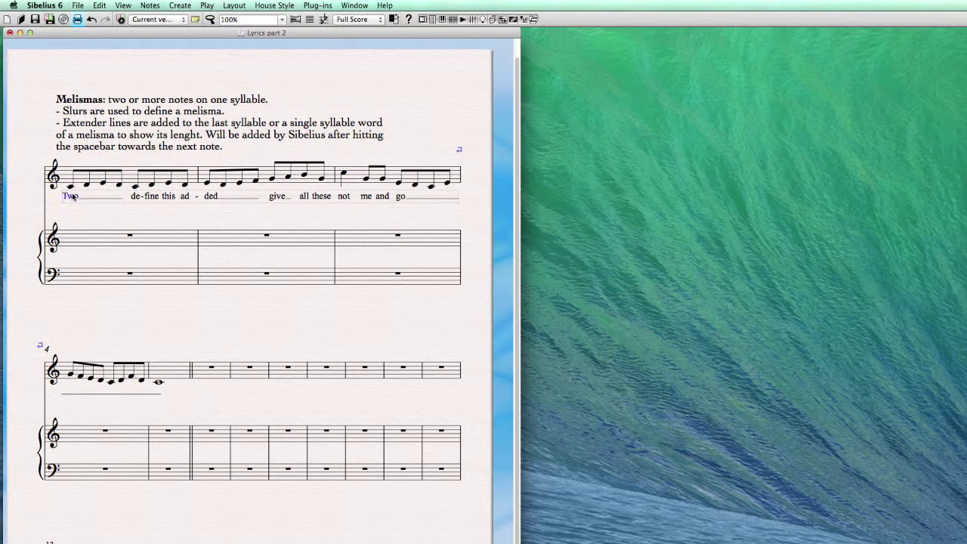
Select all the existing lyrics on the vocal staff, starting from "Two", and delete them
{"action": "left_click", "coordinate": [68, 196]}
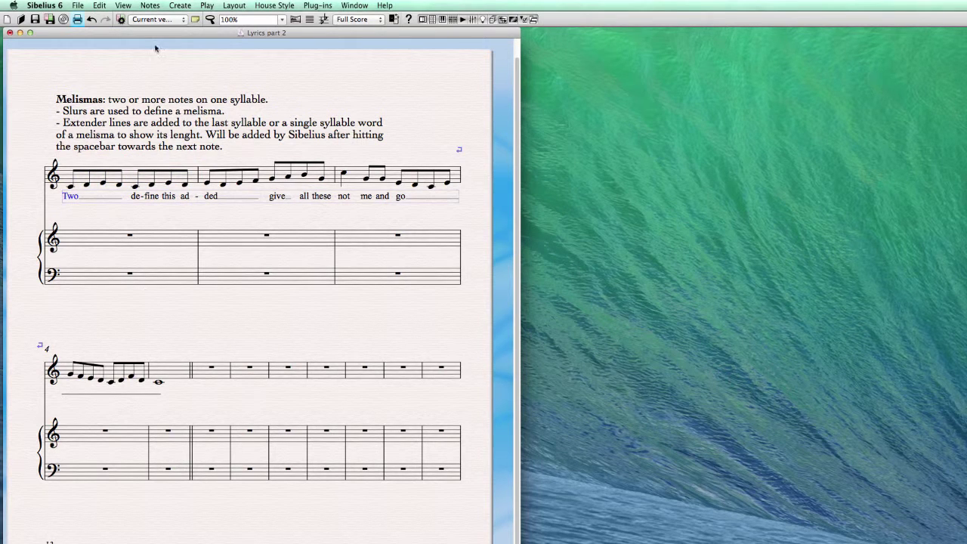
{"action": "left_click", "coordinate": [99, 6]}
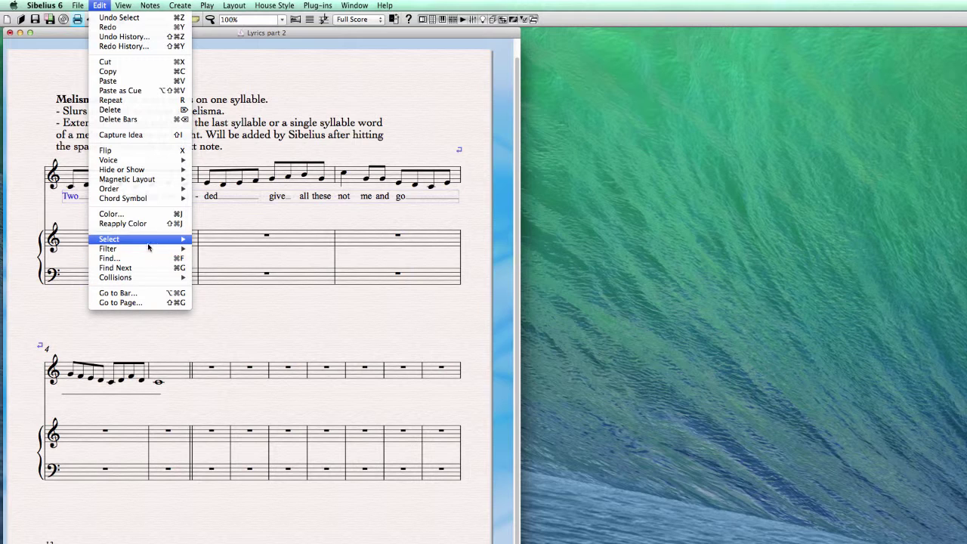
{"action": "mouse_move", "coordinate": [155, 239]}
{"action": "left_click", "coordinate": [220, 250]}
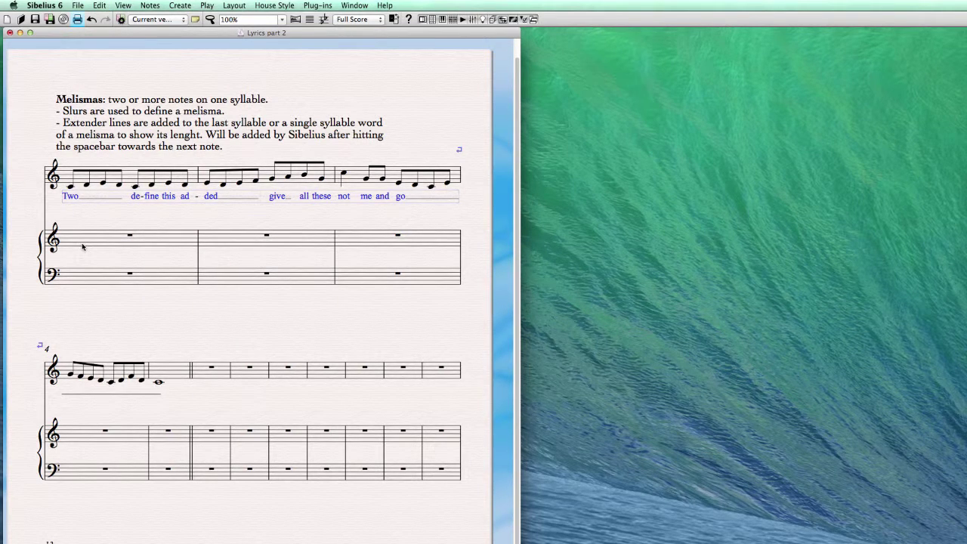
{"action": "key", "text": "Delete"}
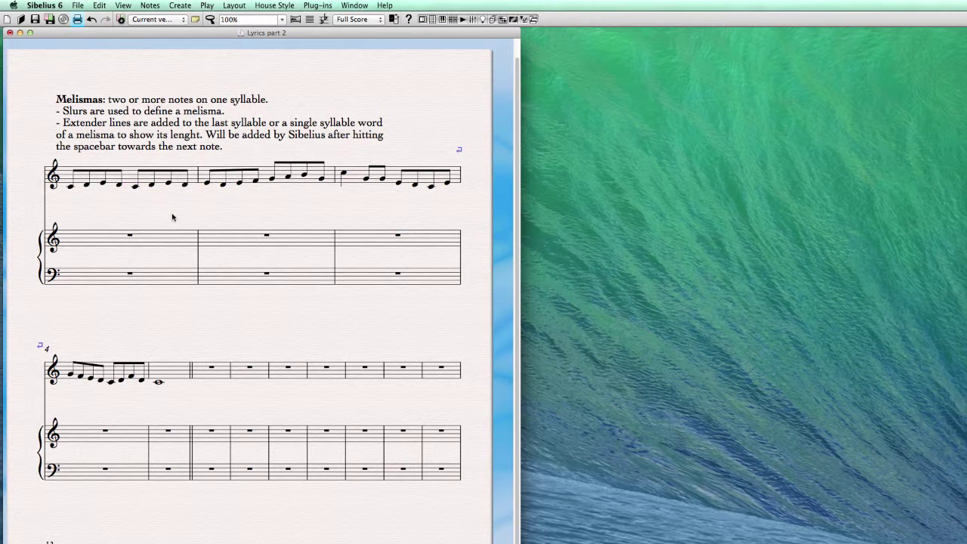
Enter the lyric "Two" on the first vocal note and extend its melisma line to the end of bar 1
{"action": "left_click", "coordinate": [73, 186]}
{"action": "key", "text": "super+l"}
{"action": "key", "text": "super+l"}
{"action": "type", "text": "Two"}
{"action": "key", "text": "space"}
{"action": "key", "text": "space"}
Enter the hyphenated lyric "syl-la-ble" in bar 2, extending the last syllable to the end of the bar
{"action": "type", "text": "syl -"}
{"action": "type", "text": "la"}
{"action": "key", "text": "space"}
{"action": "type", "text": "- b"}
{"action": "type", "text": "le"}
{"action": "key", "text": "space"}
{"action": "key", "text": "space"}
Enter the lyric "show" on the first note of bar 3 and extend it to the end of the bar
{"action": "type", "text": "show"}
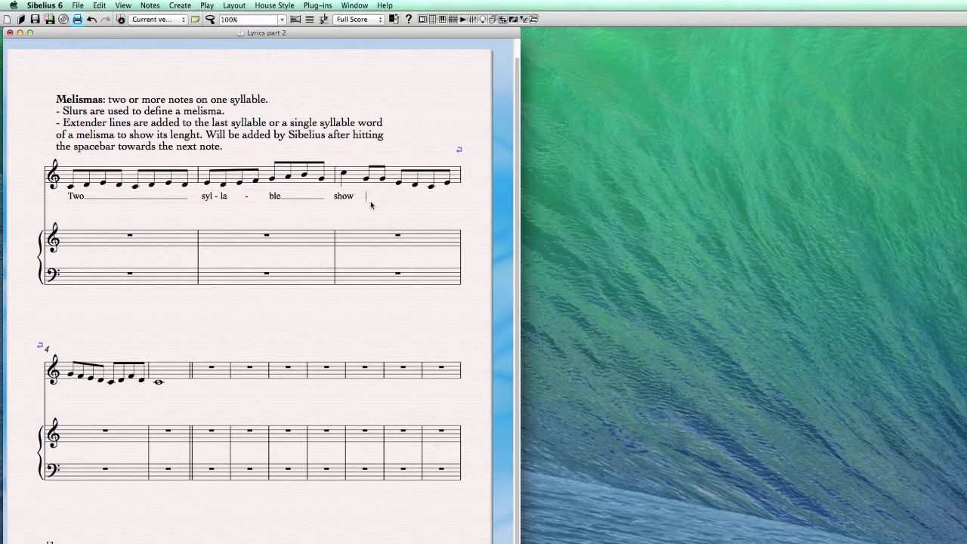
{"action": "key", "text": "space"}
{"action": "key", "text": "space"}
{"action": "key", "text": "space"}
Enter the hyphenated lyric "space-bar" in bar 4, extending "bar" to the whole note in bar 5
{"action": "type", "text": "space"}
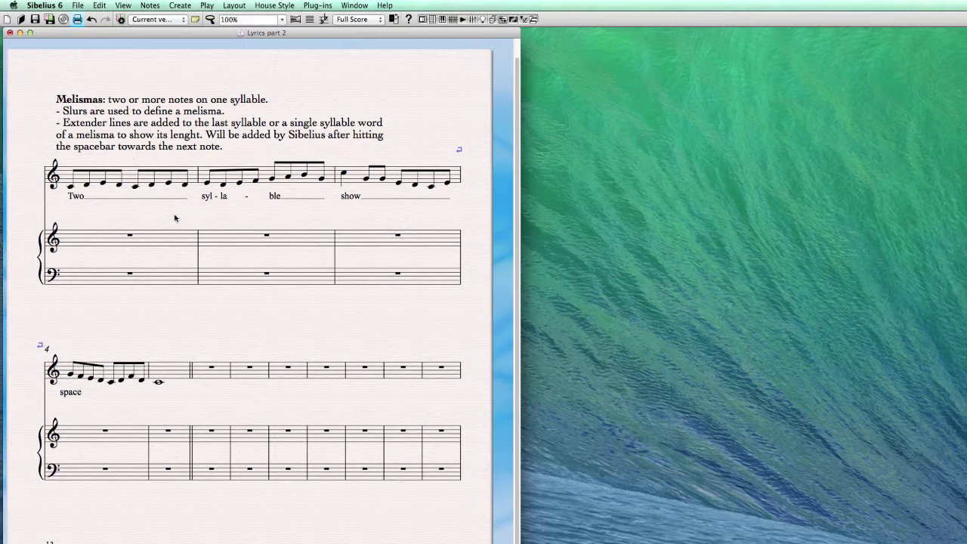
{"action": "type", "text": "-"}
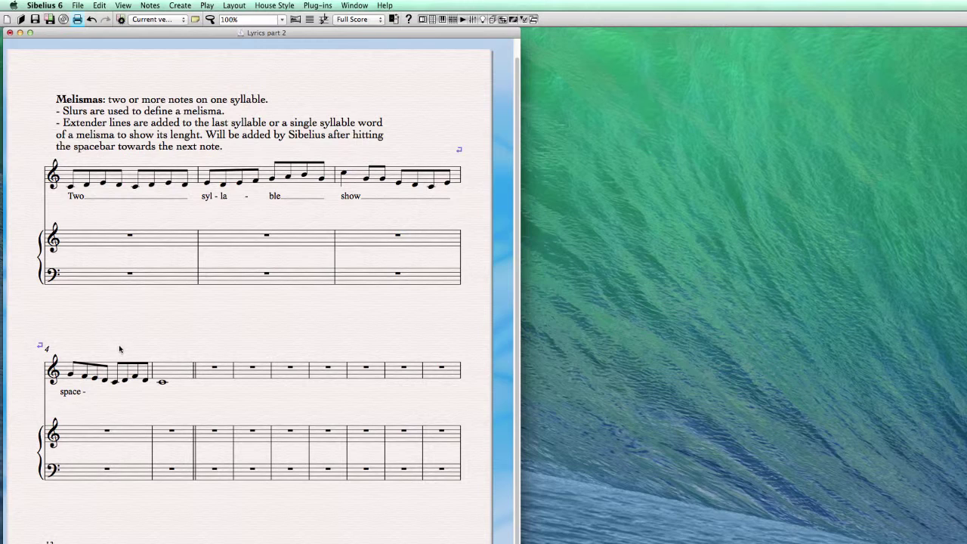
{"action": "key", "text": "BackSpace"}
{"action": "type", "text": "-"}
{"action": "type", "text": "bar"}
{"action": "key", "text": "space"}
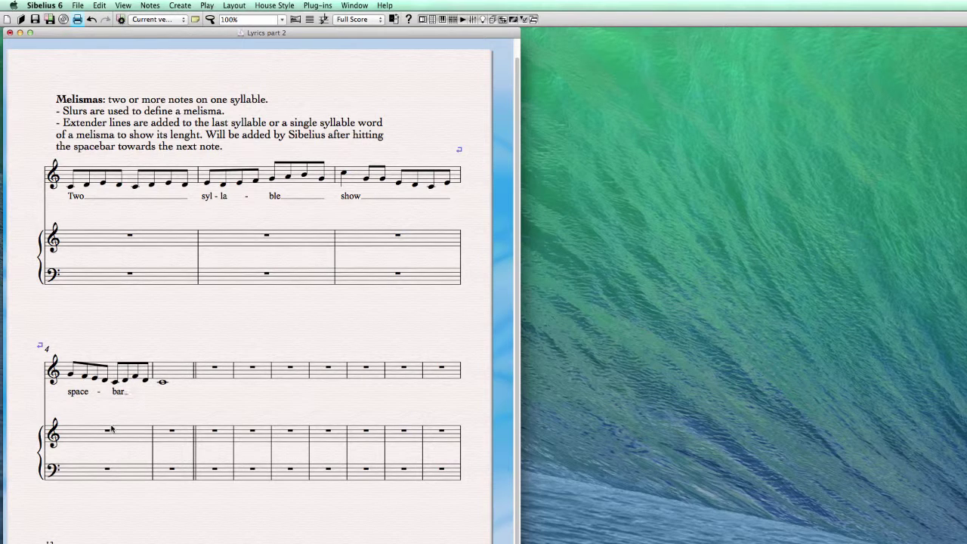
{"action": "key", "text": "space"}
{"action": "key", "text": "Escape"}
{"action": "left_click", "coordinate": [77, 198]}
{"action": "left_click", "coordinate": [162, 214]}
{"action": "left_click", "coordinate": [78, 185]}
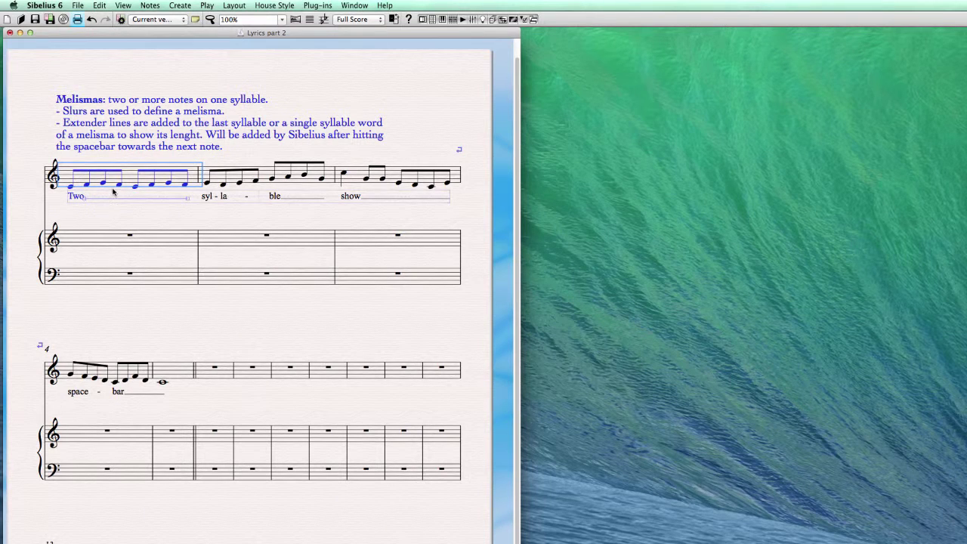
{"action": "left_click", "coordinate": [358, 173]}
{"action": "left_click", "coordinate": [367, 180]}
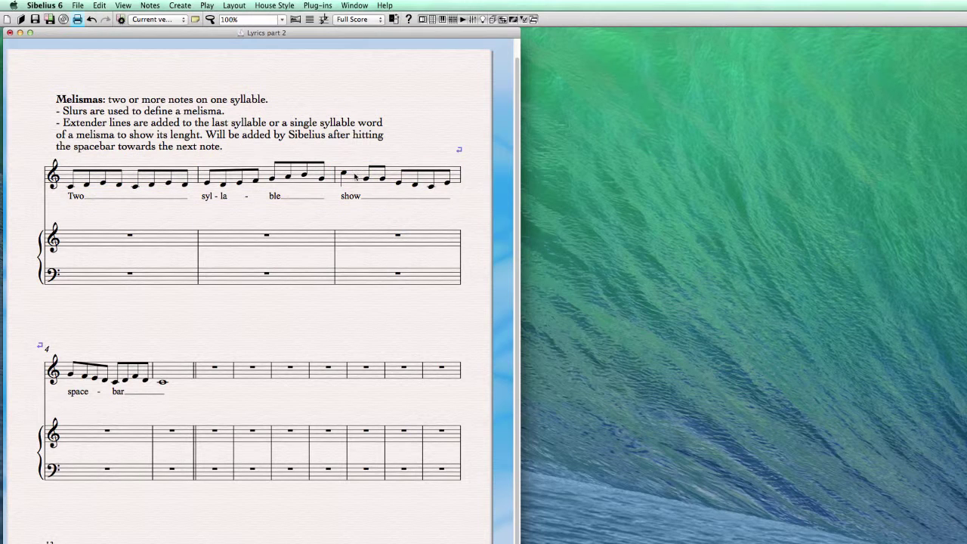
{"action": "left_click", "coordinate": [357, 177]}
Apply Traditional Lyrics Beaming to vocal bars 1 to 5, with selected staves only and notes without lyrics unbeamed
{"action": "left_click", "coordinate": [130, 179]}
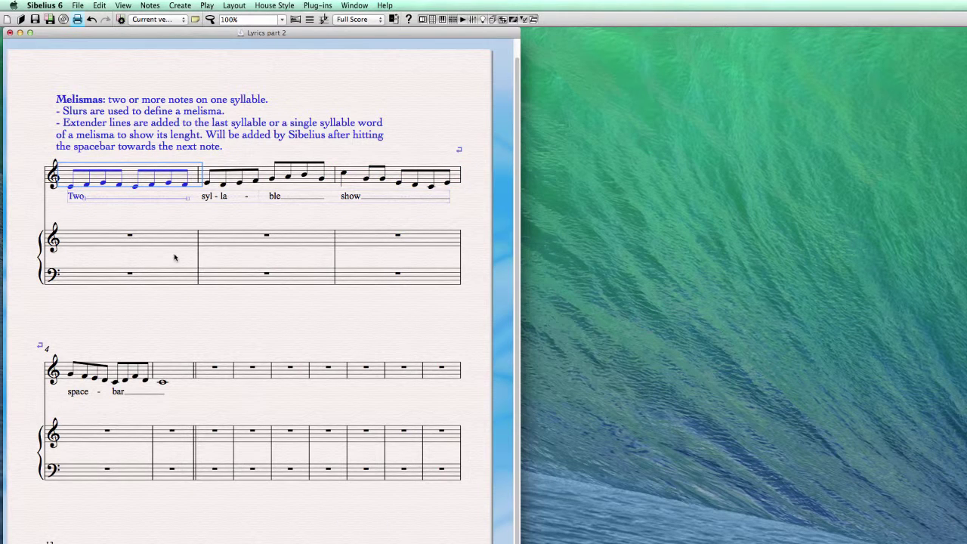
{"action": "left_click", "coordinate": [179, 376], "text": "shift"}
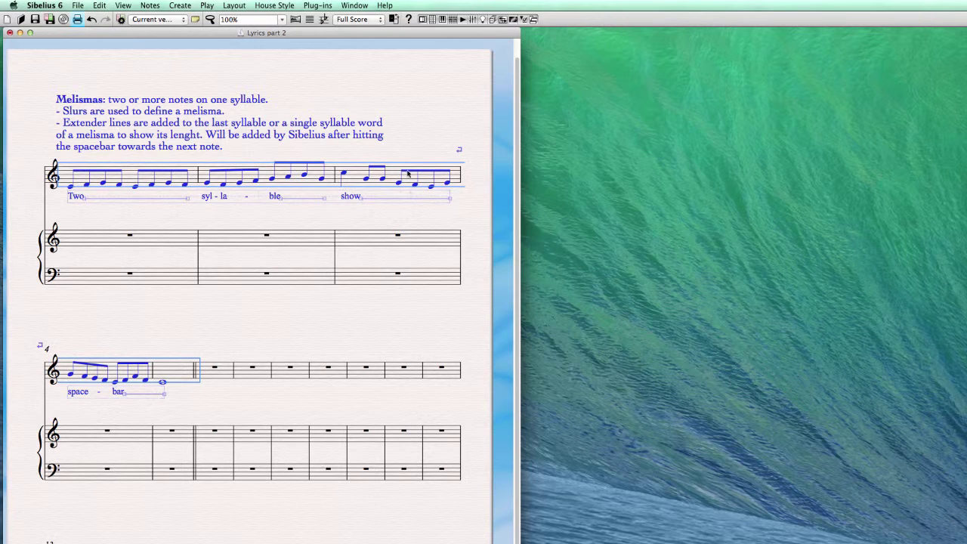
{"action": "left_click", "coordinate": [316, 6]}
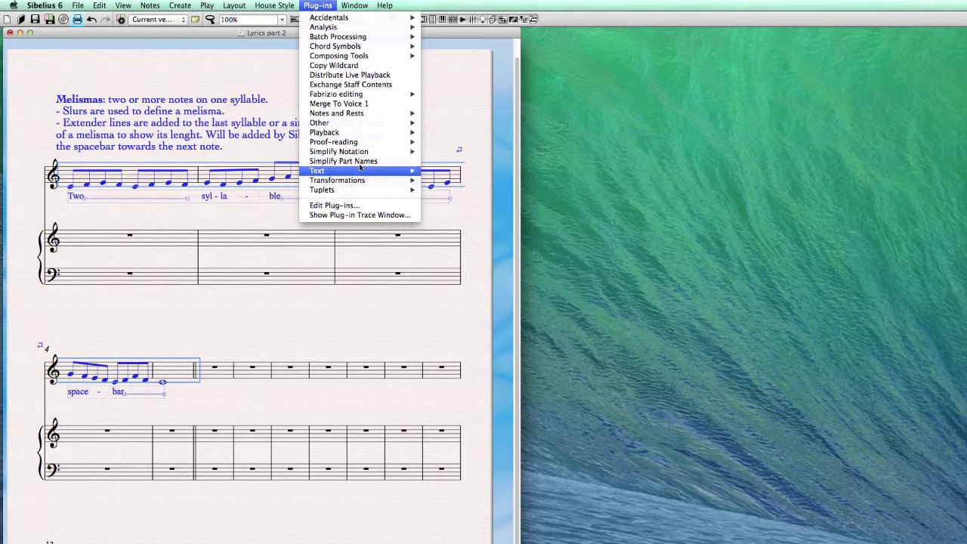
{"action": "mouse_move", "coordinate": [361, 167]}
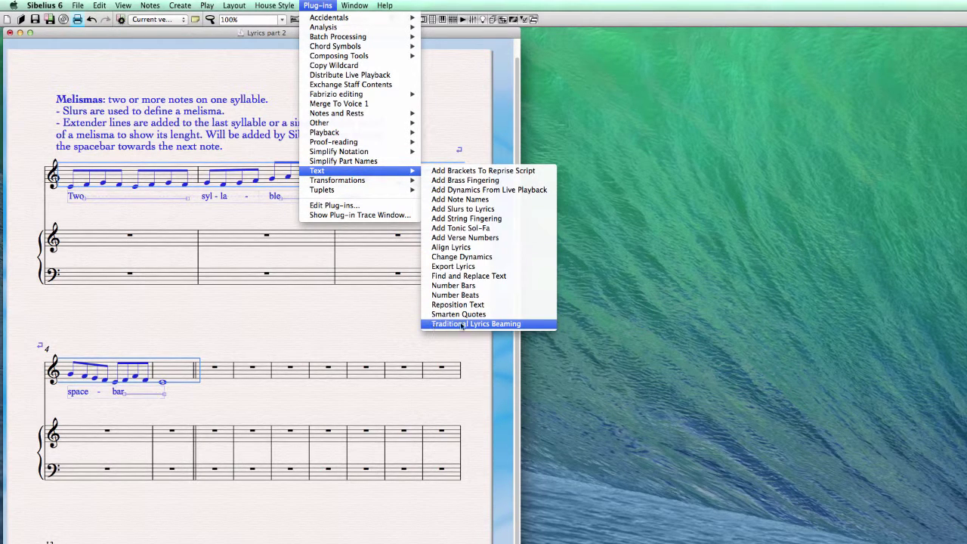
{"action": "left_click", "coordinate": [524, 325]}
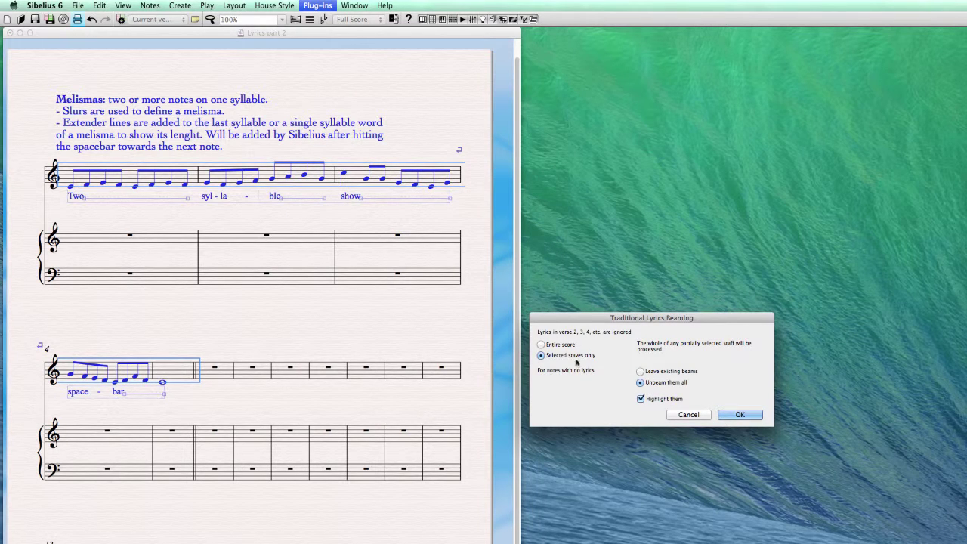
{"action": "left_click", "coordinate": [739, 415]}
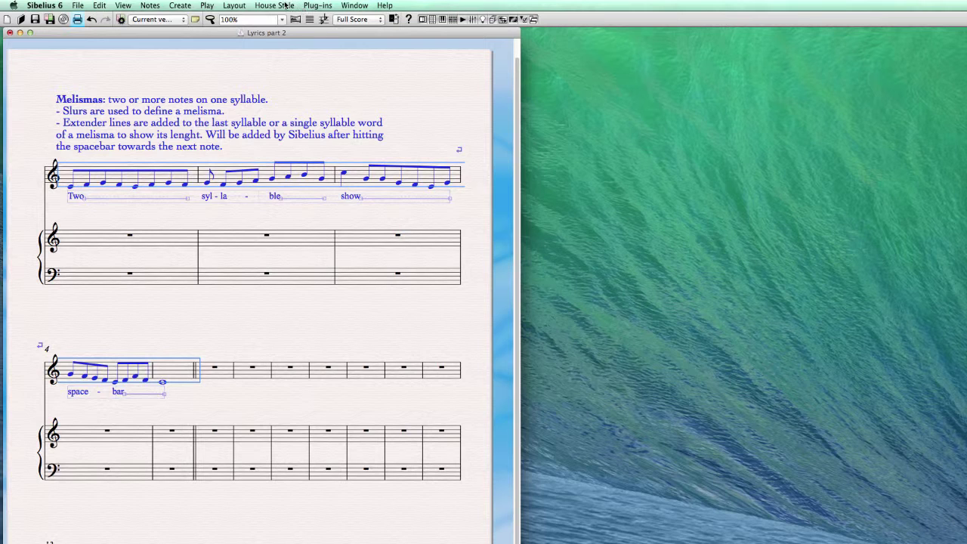
{"action": "left_click", "coordinate": [266, 296]}
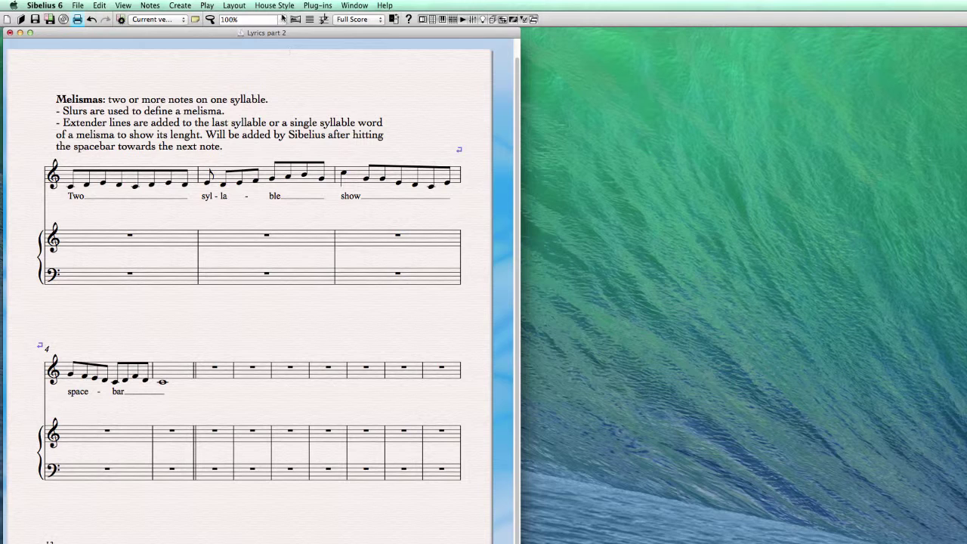
Undo the lyrics beaming on the vocal staff and clear the selection
{"action": "key", "text": "super+z"}
{"action": "key", "text": "super+z"}
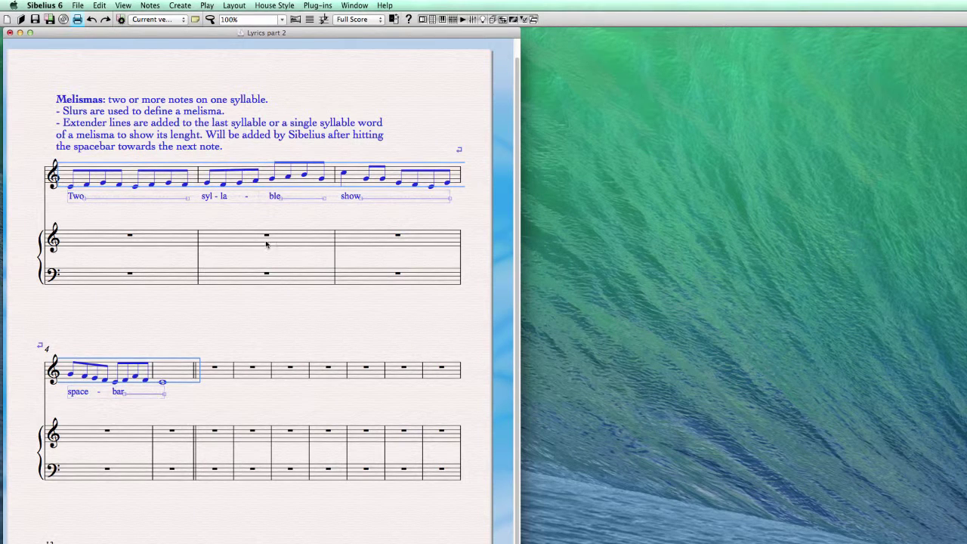
{"action": "key", "text": "Escape"}
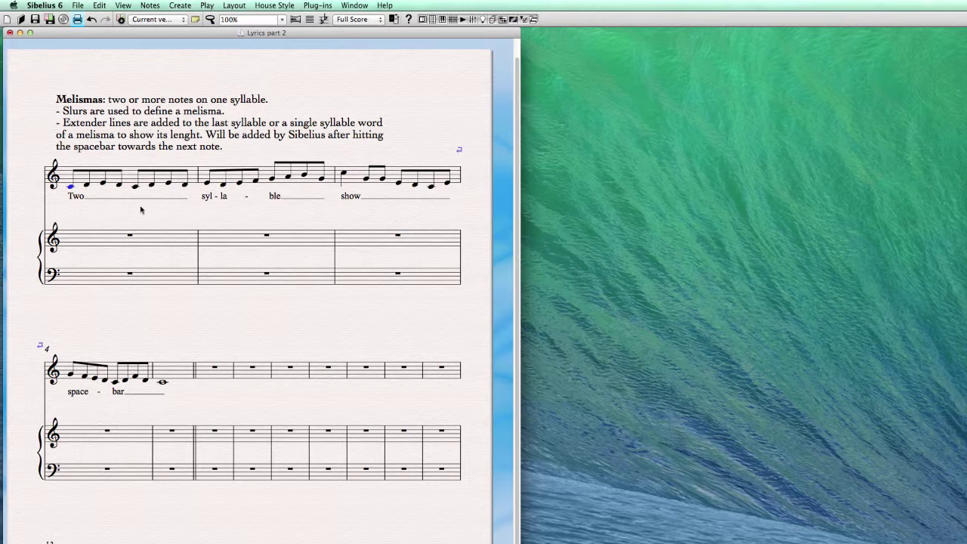
Slur all the notes of the "Two" melisma in bar 1 of the vocal staff
{"action": "key", "text": "s"}
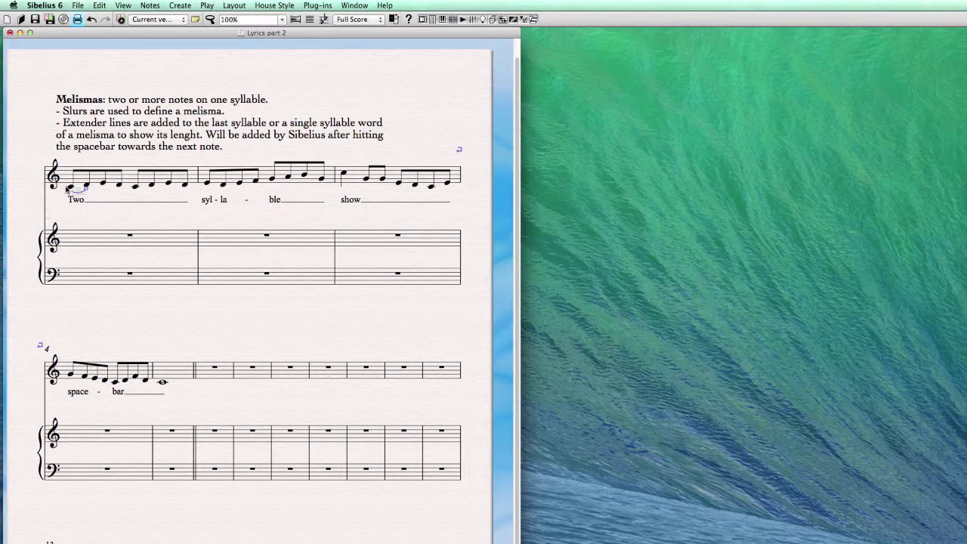
{"action": "key", "text": "space"}
{"action": "key", "text": "space"}
{"action": "key", "text": "space"}
{"action": "key", "text": "space"}
{"action": "key", "text": "space"}
{"action": "key", "text": "space"}
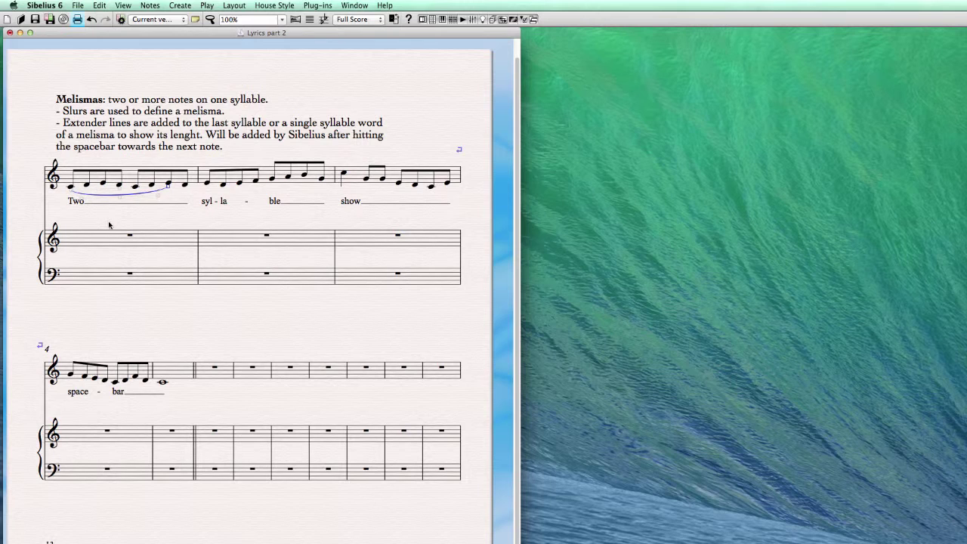
Slur the "la" and "ble" melismas in bar 2 of the vocal staff
{"action": "left_click", "coordinate": [206, 182]}
{"action": "key", "text": "Right"}
{"action": "key", "text": "s"}
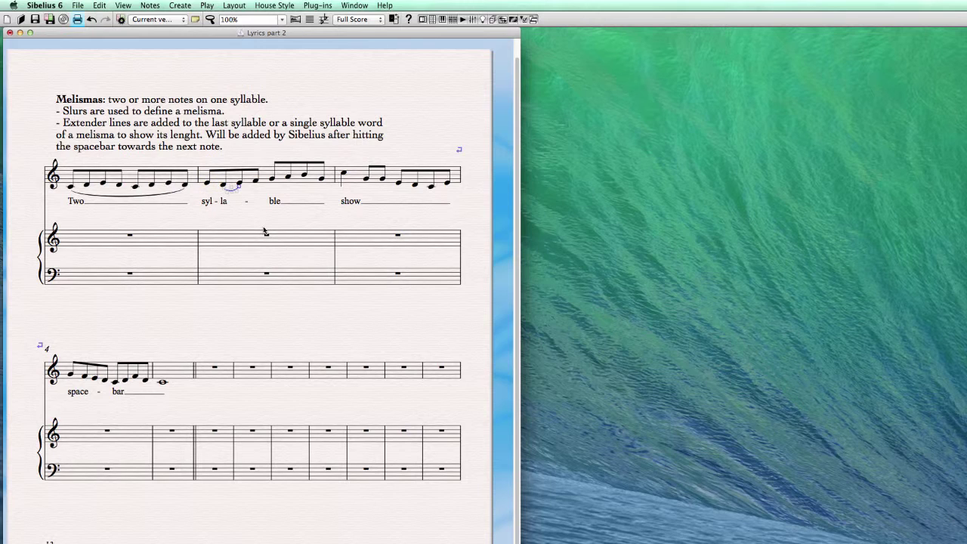
{"action": "key", "text": "space"}
{"action": "left_click", "coordinate": [272, 182]}
{"action": "key", "text": "space"}
{"action": "key", "text": "space"}
Slur the "show" melisma from the first to the last note of bar 3
{"action": "left_click", "coordinate": [343, 174]}
{"action": "key", "text": "s"}
{"action": "key", "text": "space"}
{"action": "key", "text": "space"}
{"action": "key", "text": "space"}
{"action": "key", "text": "space"}
{"action": "key", "text": "space"}
{"action": "key", "text": "Escape"}
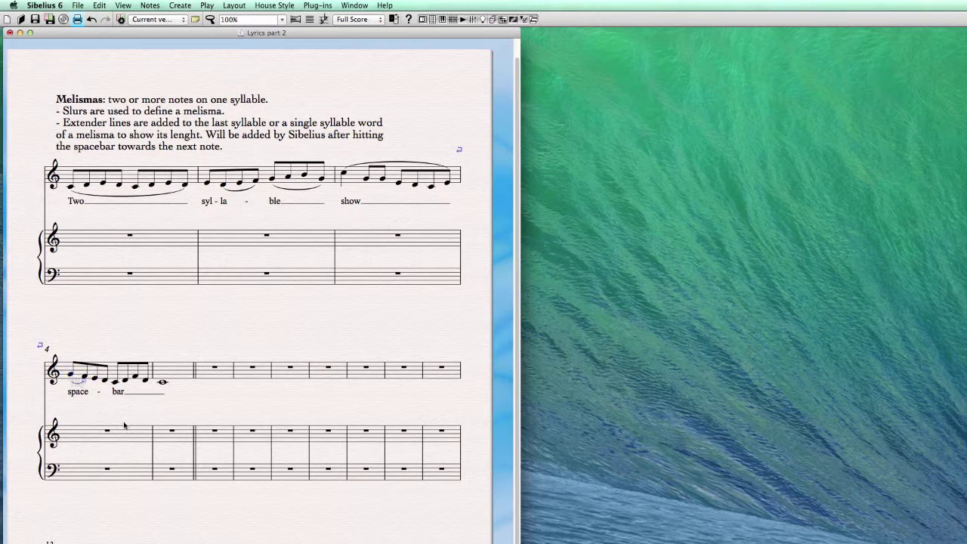
Slur the "space" melisma in bar 4 and the "bar" melisma through to the whole note in bar 5
{"action": "key", "text": "space"}
{"action": "key", "text": "space"}
{"action": "left_click", "coordinate": [115, 382]}
{"action": "key", "text": "s"}
{"action": "key", "text": "space"}
{"action": "key", "text": "space"}
{"action": "key", "text": "space"}
{"action": "key", "text": "Escape"}
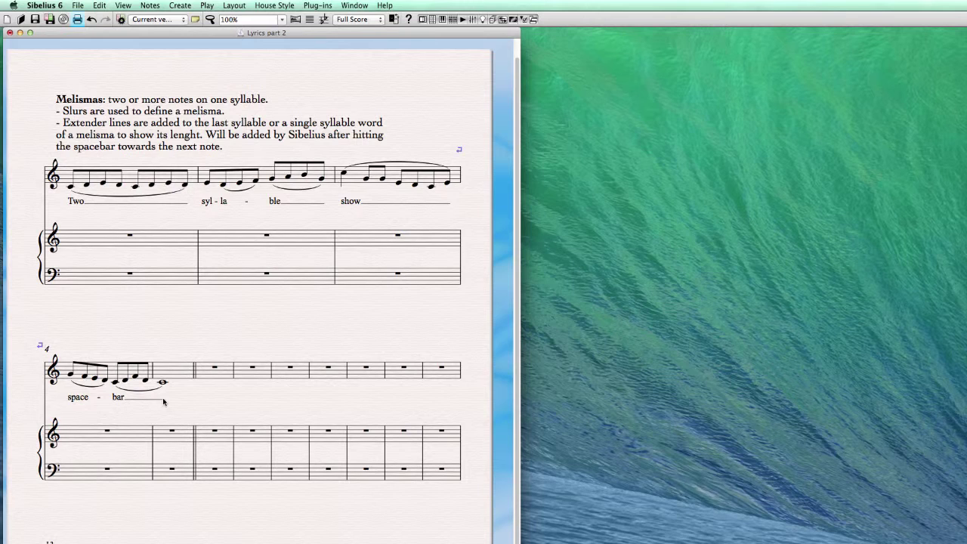
Stretch the extender line of "bar" past the whole note in bar 5 and shorten it back to that note
{"action": "left_click_drag", "start_coordinate": [163, 401], "coordinate": [190, 399]}
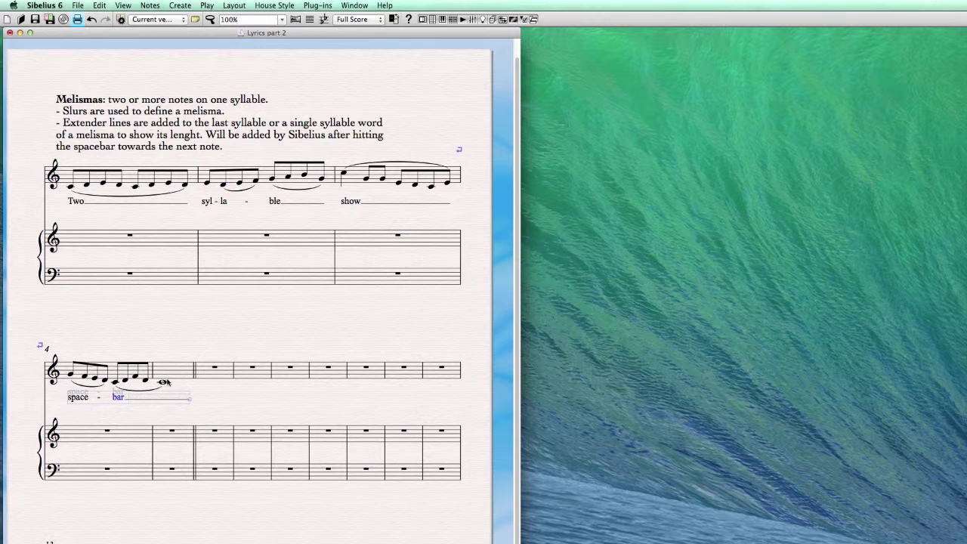
{"action": "left_click_drag", "start_coordinate": [189, 402], "coordinate": [167, 400]}
{"action": "left_click", "coordinate": [184, 409]}
Delete all the slurs from bars 1 to 5 of the vocal staff
{"action": "left_click", "coordinate": [390, 161]}
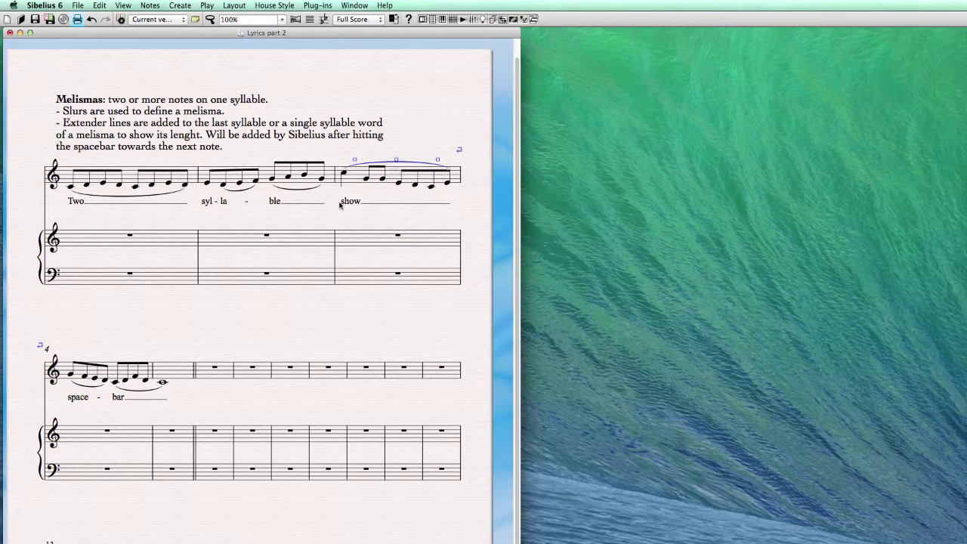
{"action": "key", "text": "Delete"}
{"action": "left_click", "coordinate": [300, 192]}
{"action": "key", "text": "Delete"}
{"action": "left_click", "coordinate": [240, 192]}
{"action": "key", "text": "Delete"}
{"action": "left_click", "coordinate": [180, 198]}
{"action": "key", "text": "Delete"}
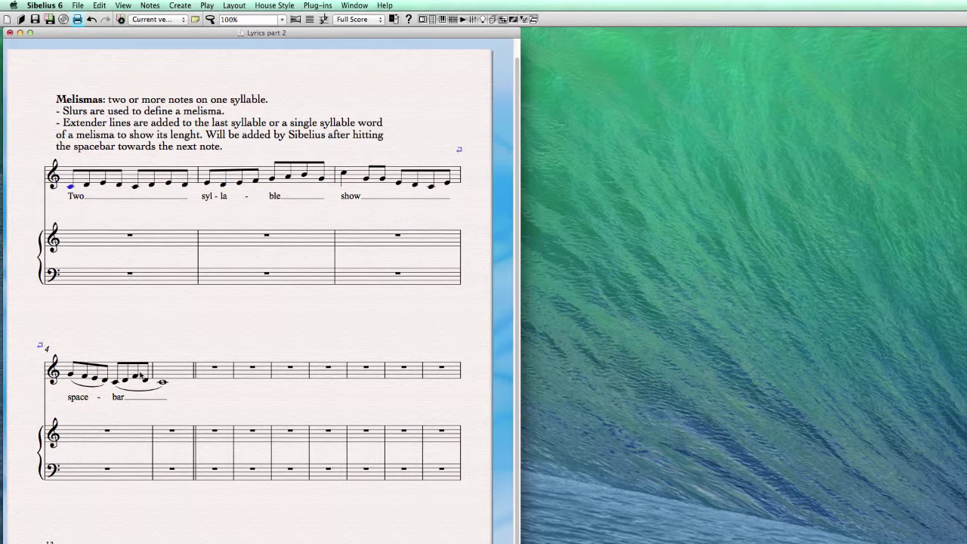
{"action": "left_click", "coordinate": [98, 389]}
{"action": "key", "text": "Delete"}
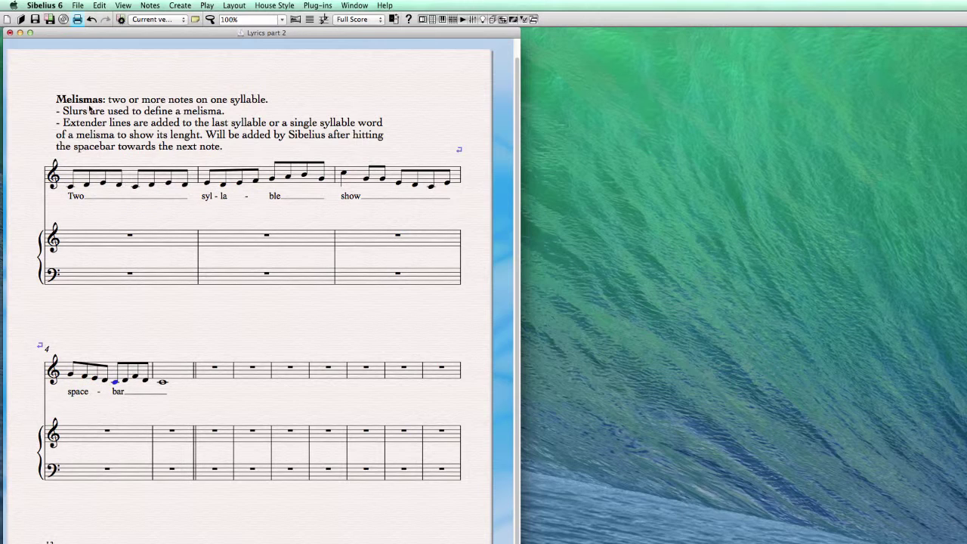
Run Add Slurs to Lyrics on vocal bars 1 to 5 as the selected passage, with the Slur style and both highlight options enabled
{"action": "left_click", "coordinate": [133, 184]}
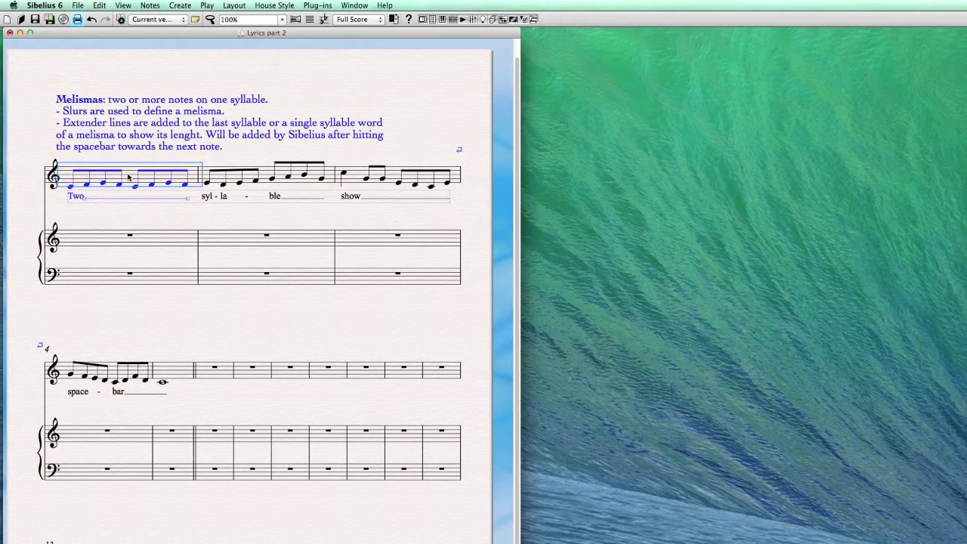
{"action": "left_click", "coordinate": [175, 373], "text": "shift"}
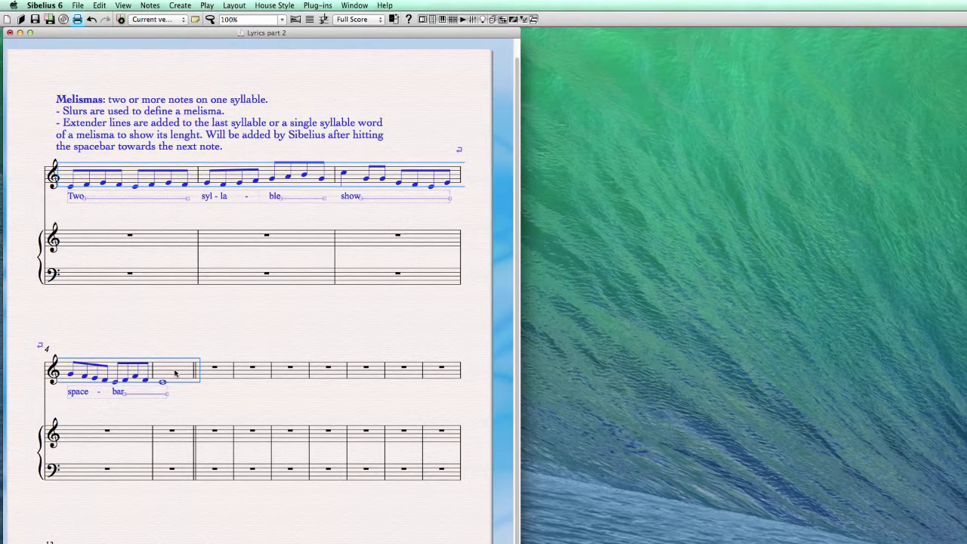
{"action": "left_click", "coordinate": [322, 6]}
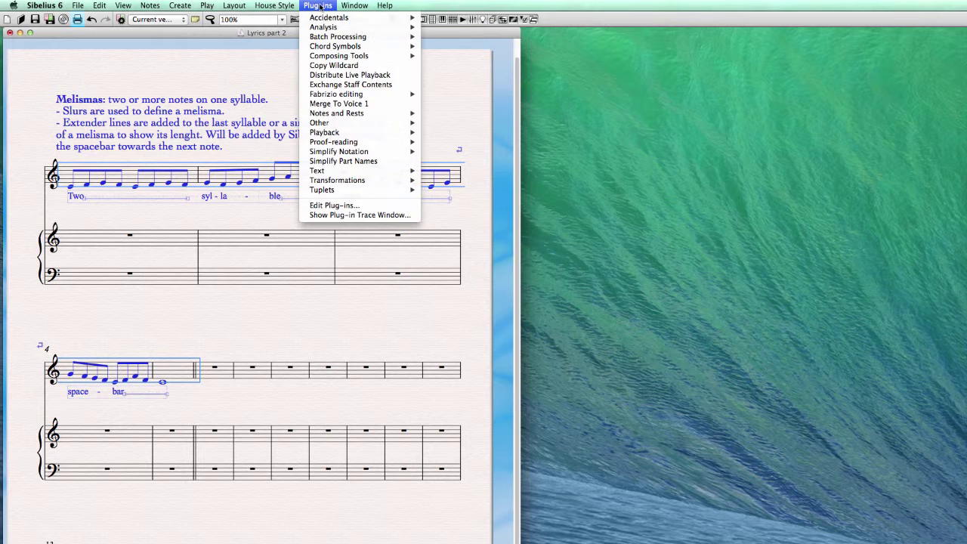
{"action": "mouse_move", "coordinate": [352, 172]}
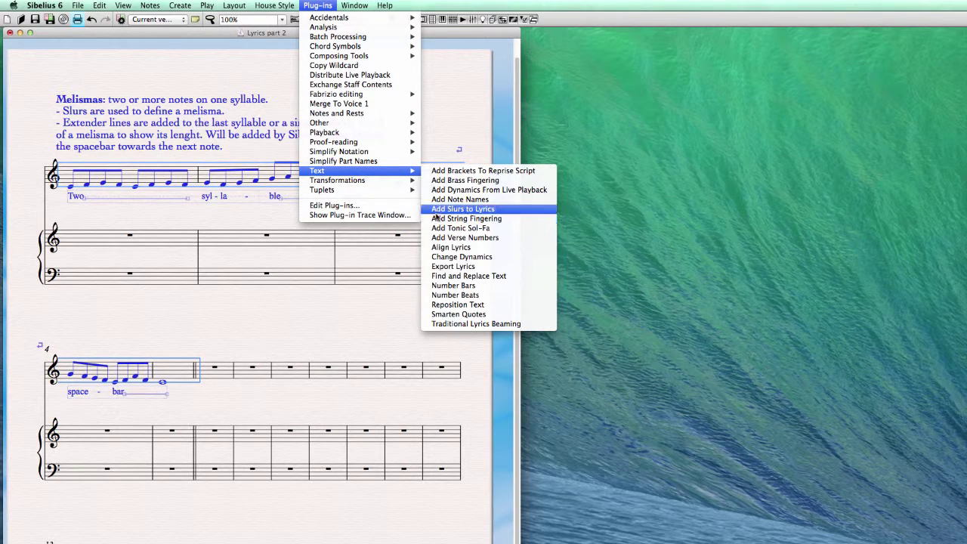
{"action": "left_click", "coordinate": [506, 213]}
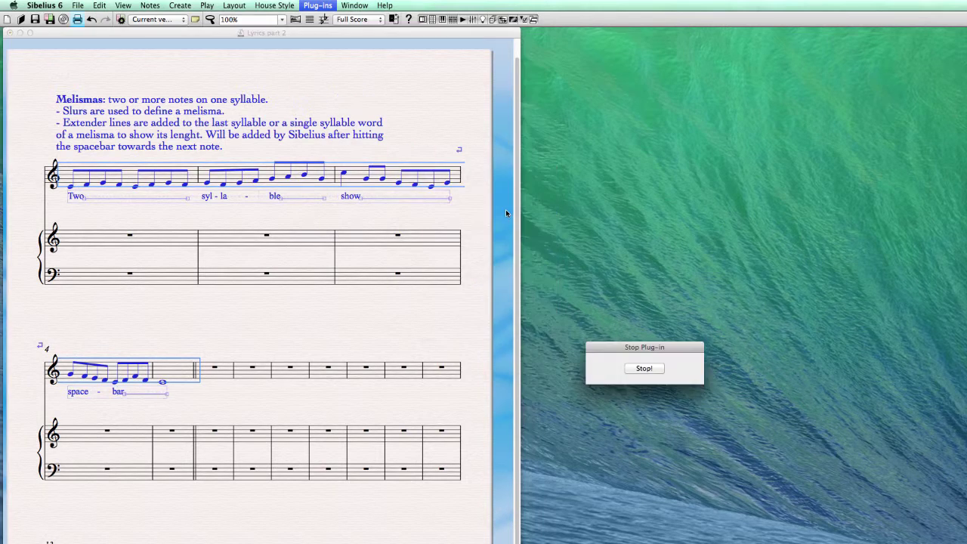
{"action": "left_click", "coordinate": [552, 358]}
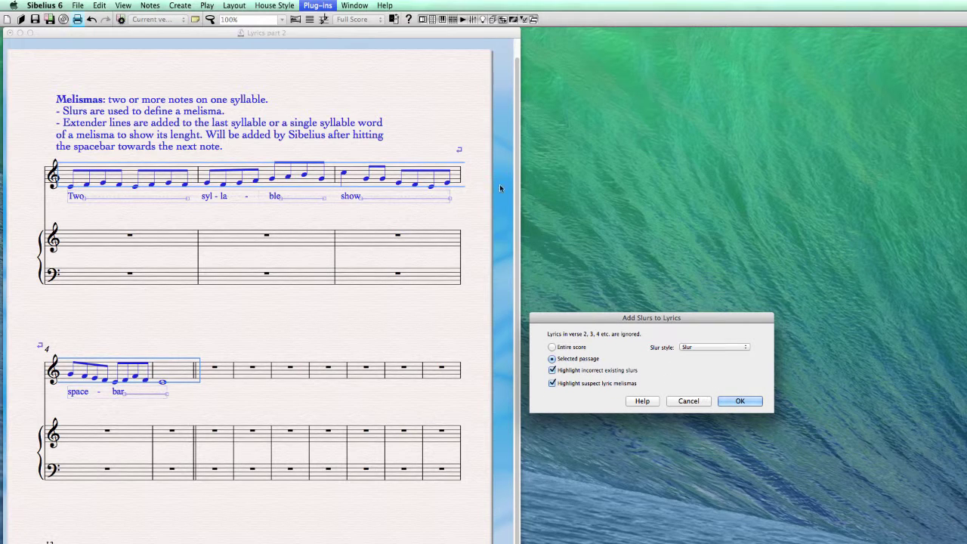
{"action": "left_click", "coordinate": [734, 347]}
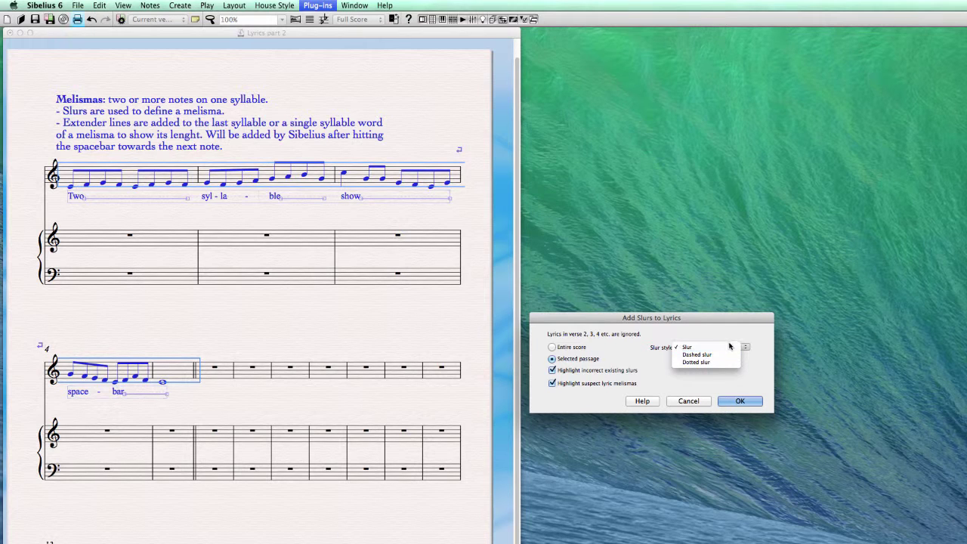
{"action": "left_click", "coordinate": [745, 332]}
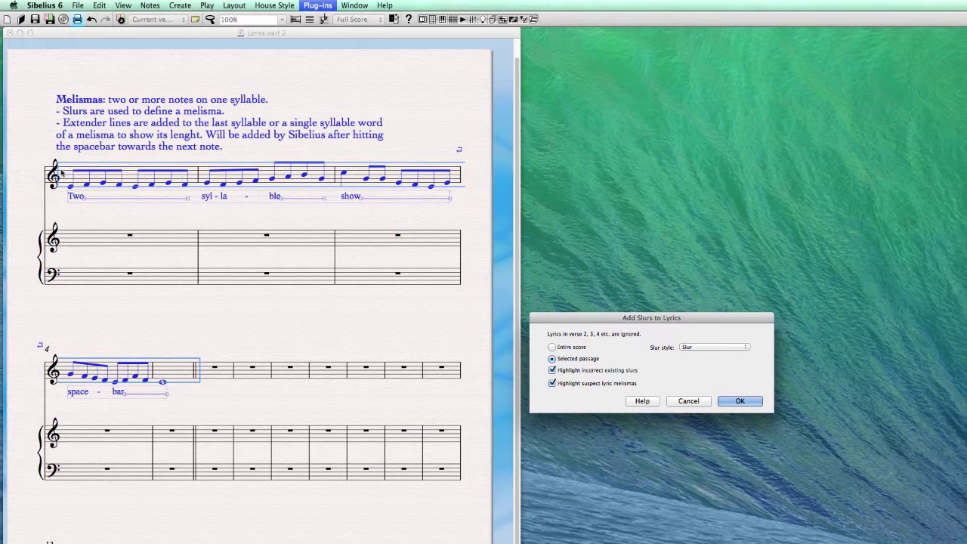
{"action": "left_click_drag", "start_coordinate": [683, 314], "coordinate": [675, 259]}
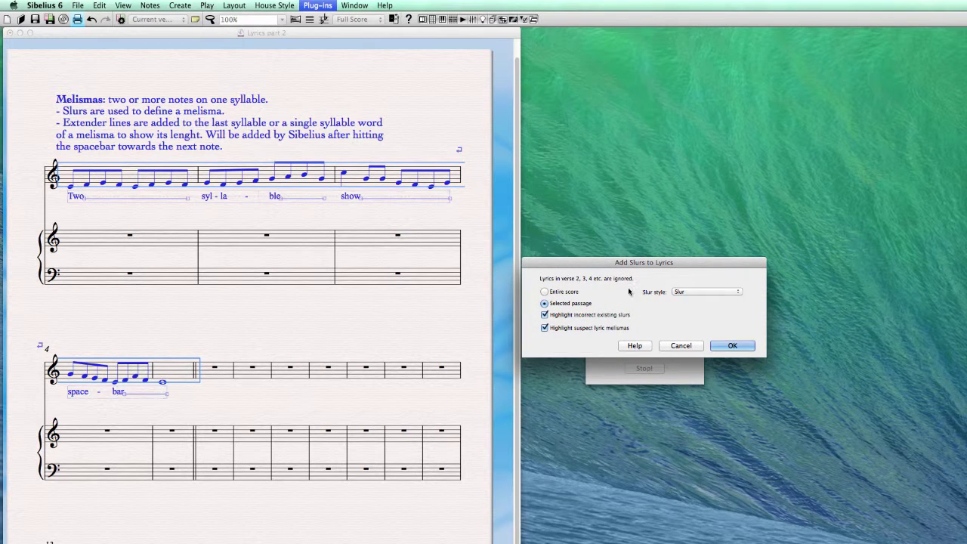
{"action": "left_click", "coordinate": [732, 347]}
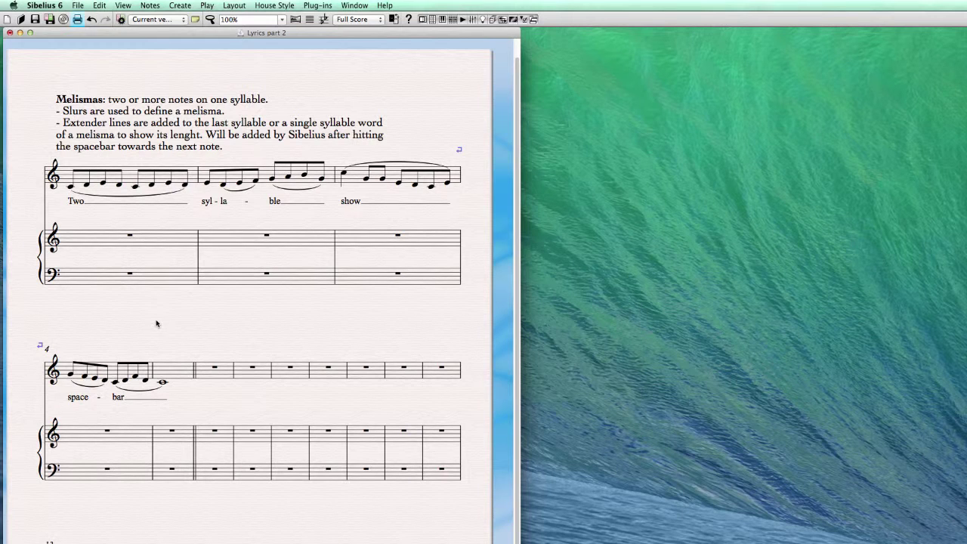
Add a period to the lyric "bar" in bar 4 and restore its extender line to the whole note
{"action": "left_click", "coordinate": [323, 204]}
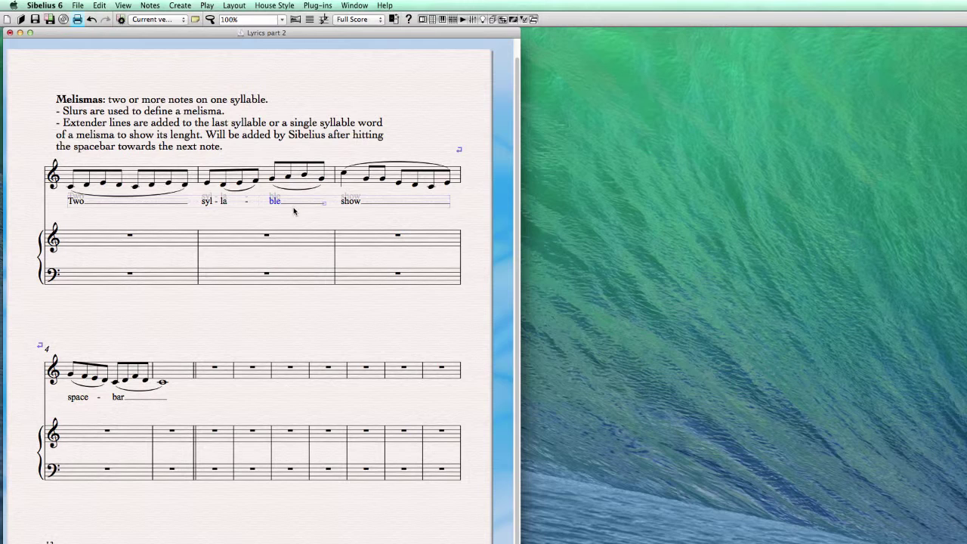
{"action": "left_click", "coordinate": [120, 399]}
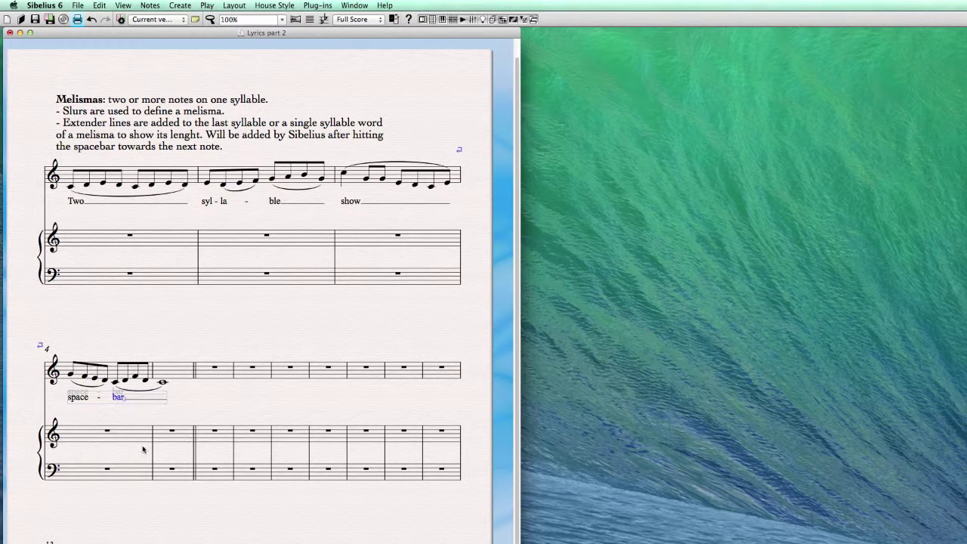
{"action": "left_click", "coordinate": [121, 424]}
{"action": "double_click", "coordinate": [125, 398]}
{"action": "key", "text": "space"}
{"action": "key", "text": "Escape"}
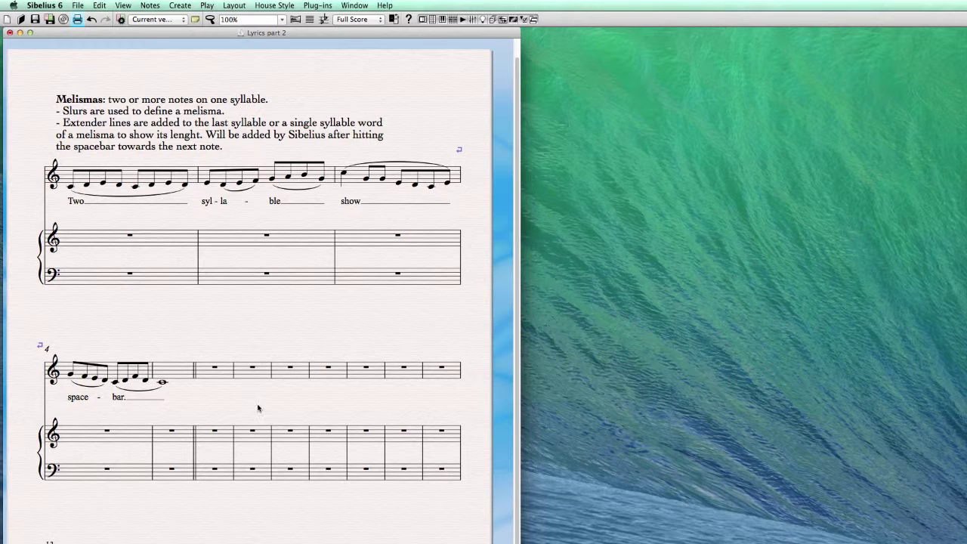
Run Check Lyrics Hyphenation in English on vocal bars 1 to 5, coloring and correcting errors in the score without the plug-in trace window
{"action": "left_click", "coordinate": [130, 181]}
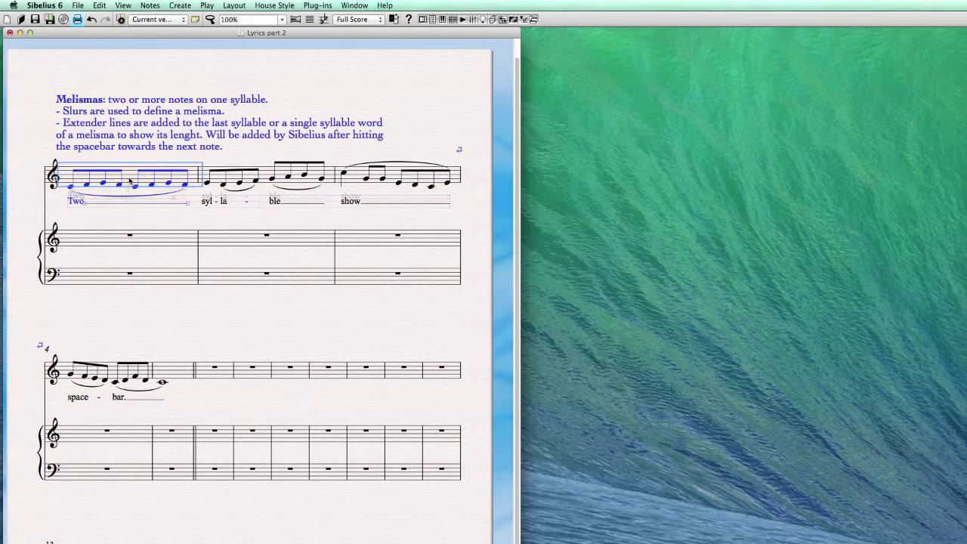
{"action": "left_click", "coordinate": [179, 367], "text": "shift"}
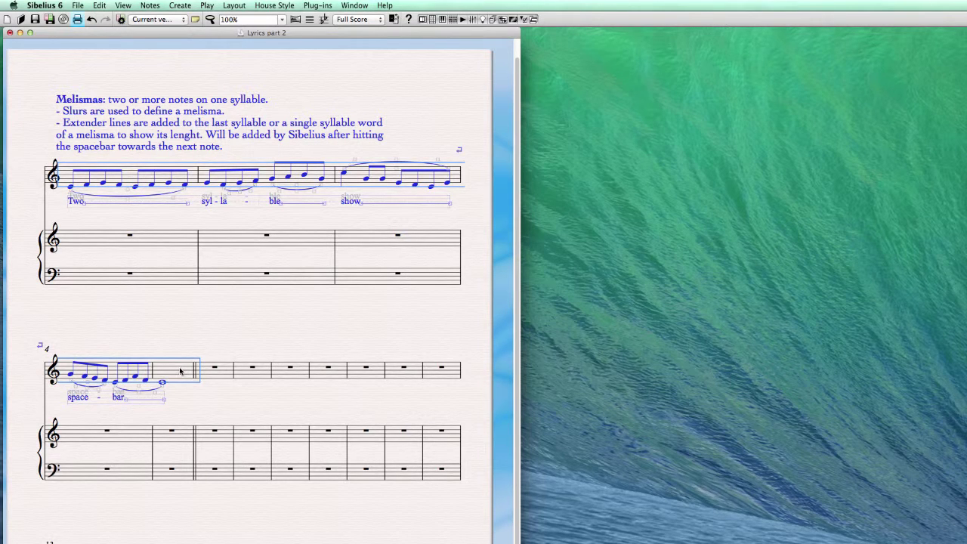
{"action": "left_click", "coordinate": [327, 4]}
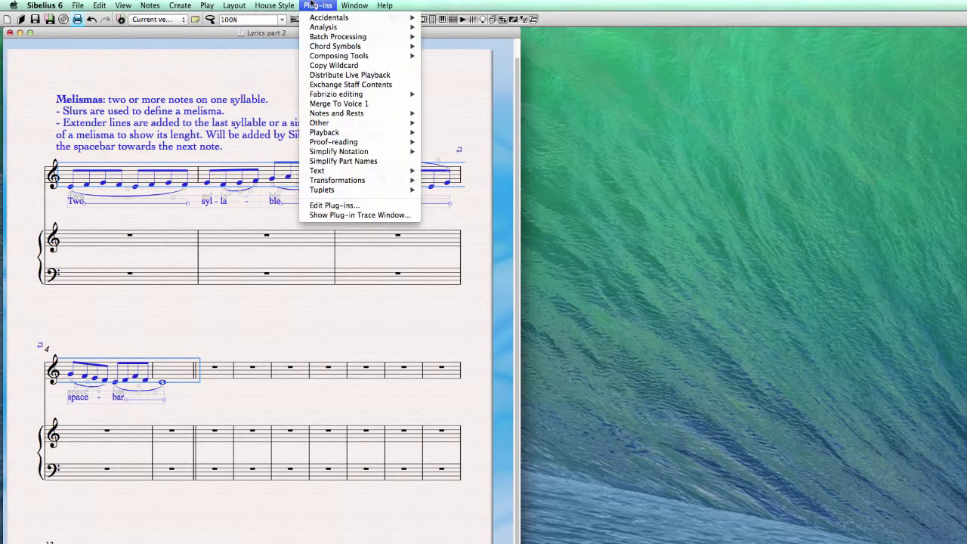
{"action": "mouse_move", "coordinate": [344, 143]}
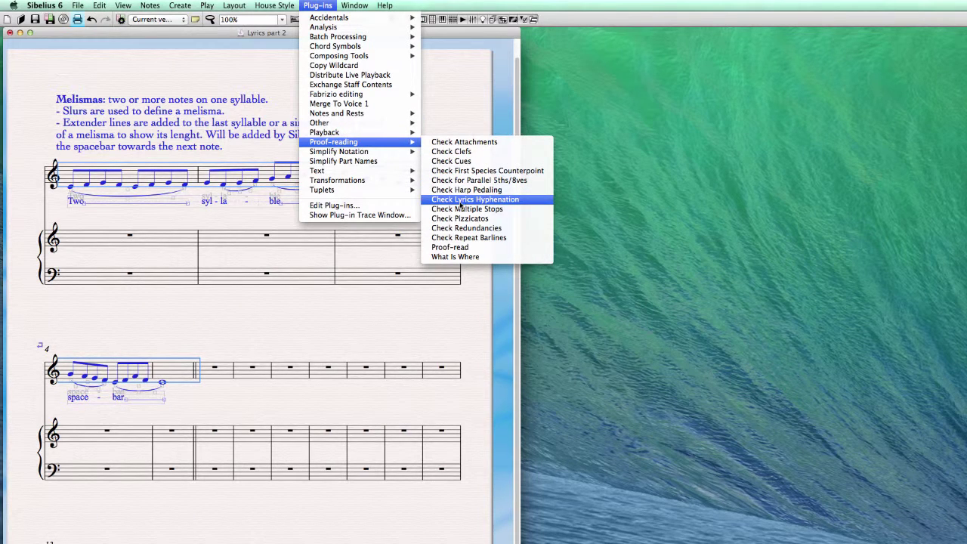
{"action": "left_click", "coordinate": [525, 199]}
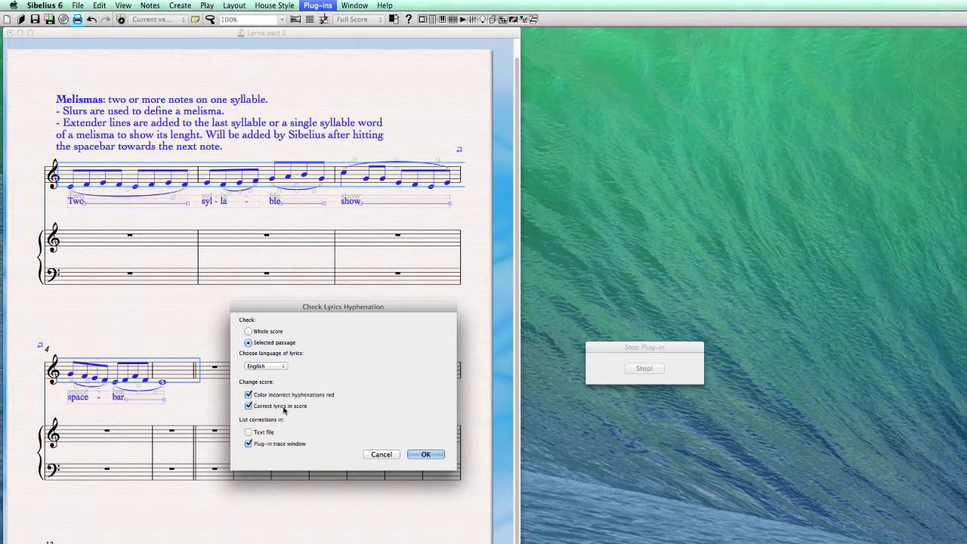
{"action": "left_click", "coordinate": [250, 445]}
{"action": "left_click", "coordinate": [427, 454]}
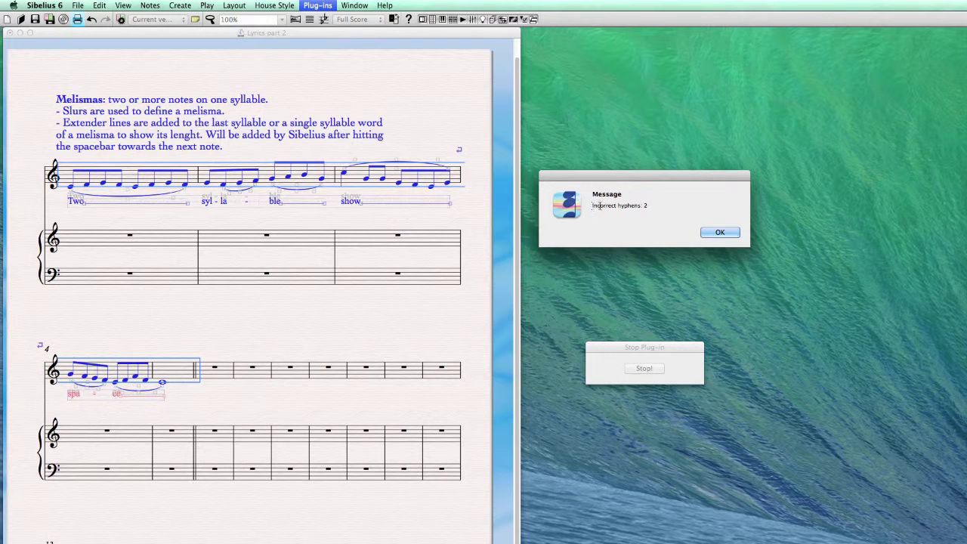
{"action": "left_click", "coordinate": [719, 233]}
{"action": "left_click", "coordinate": [297, 394]}
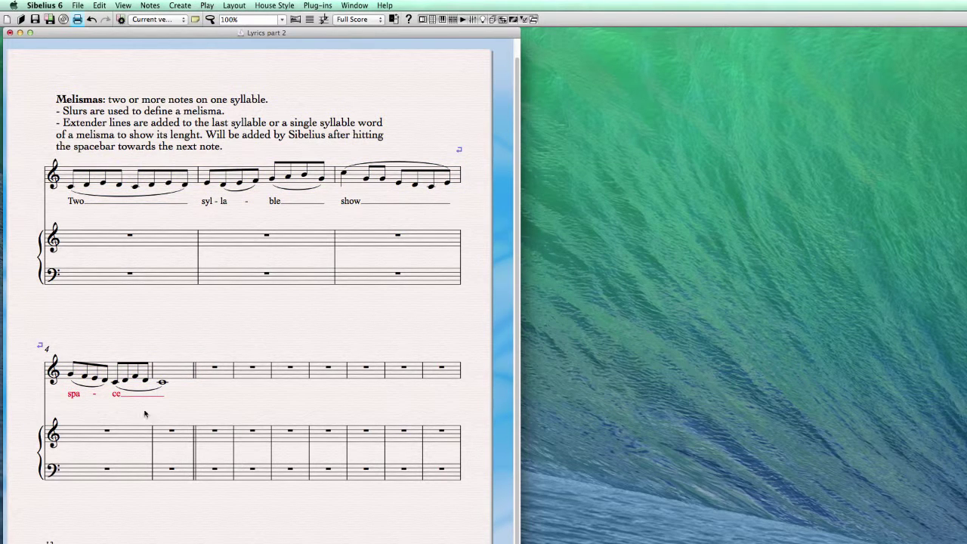